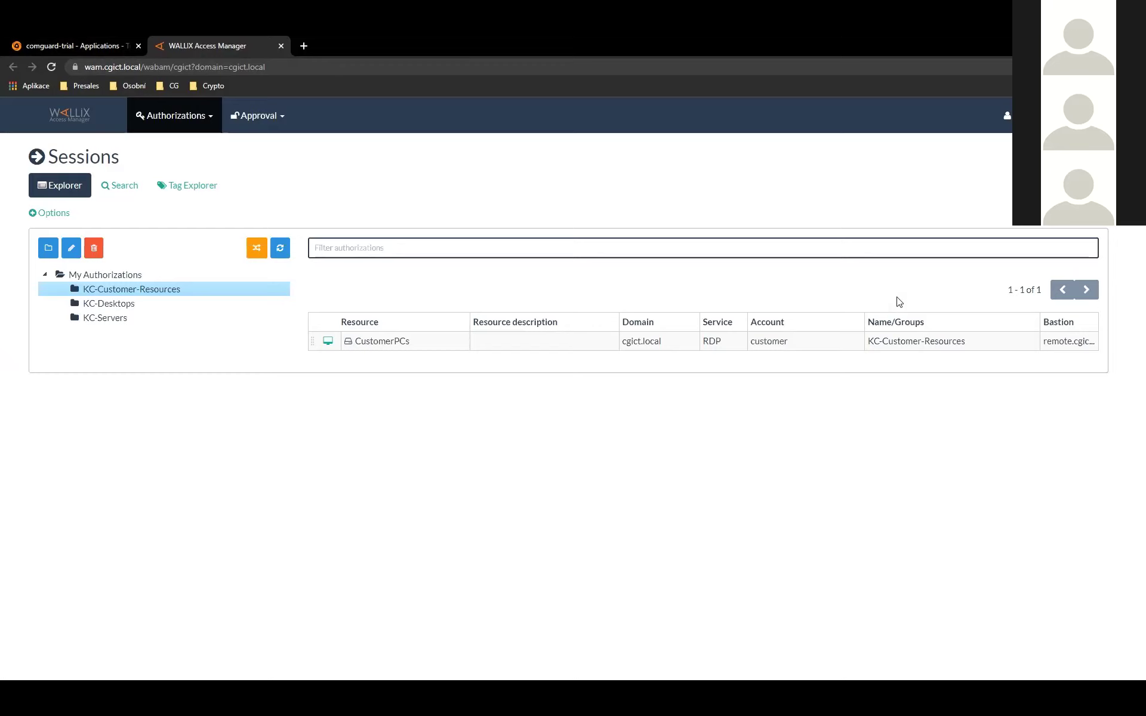
- Open the RDP session to KCDB01 from the KC-Servers authorizations and accept the activity monitoring notice
mouse_move(319, 352)
mouse_move(332, 187)
left_click(157, 327)
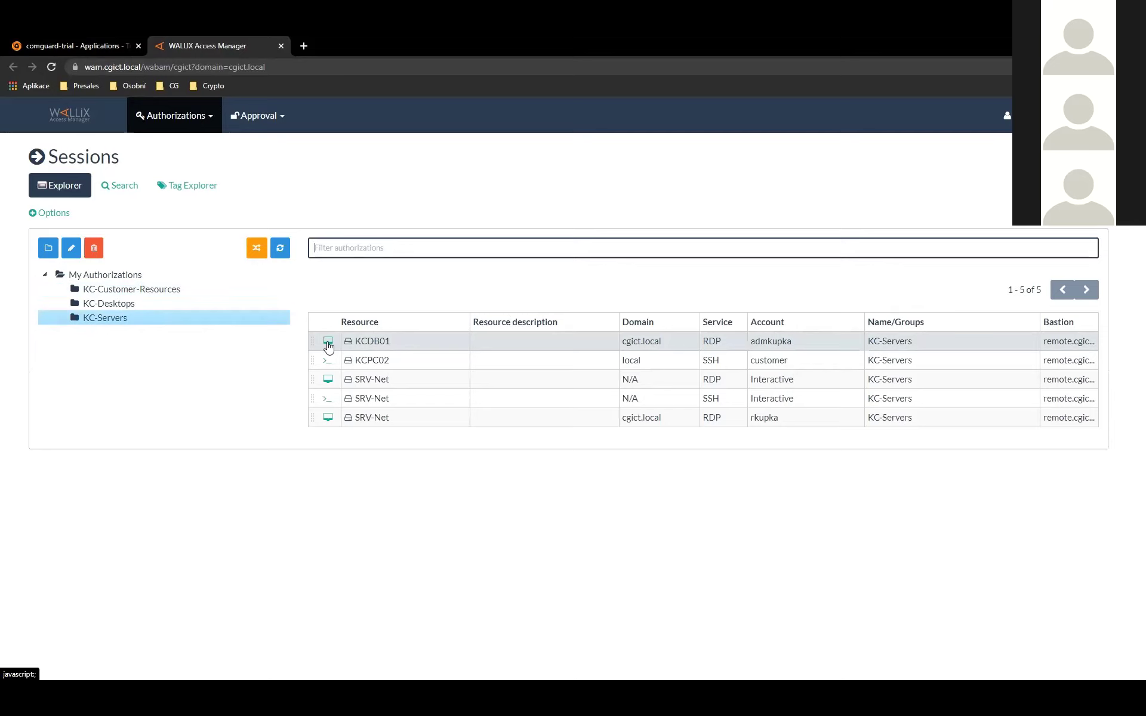
mouse_move(797, 197)
mouse_move(759, 340)
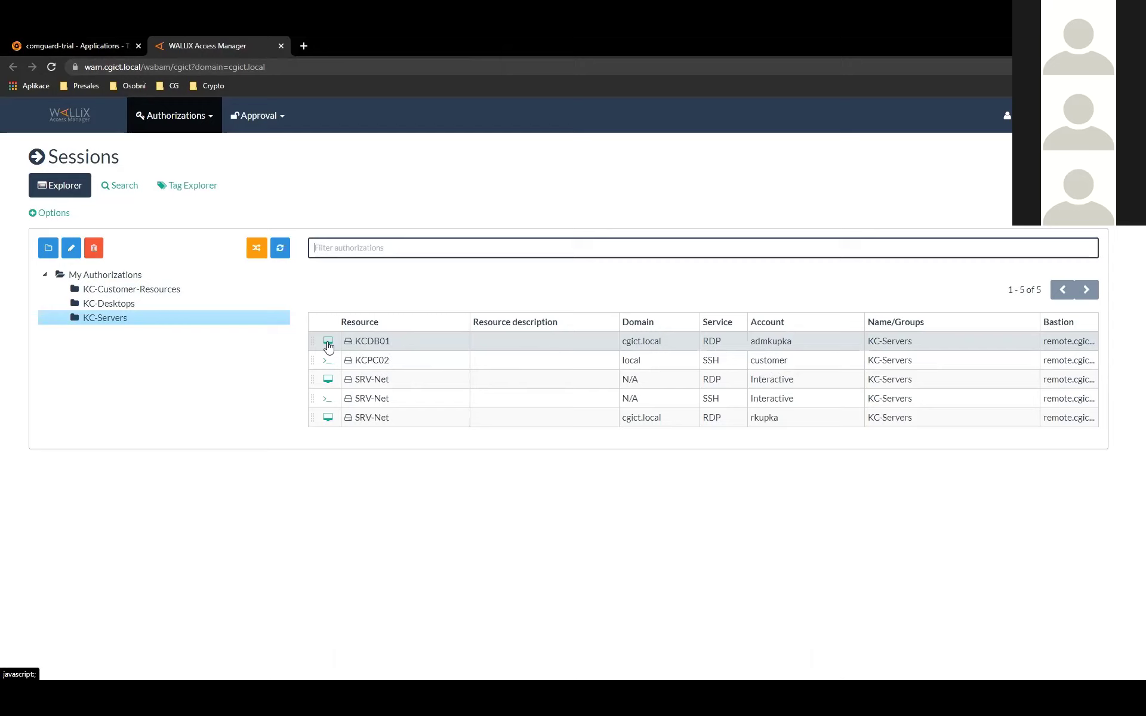
mouse_move(875, 354)
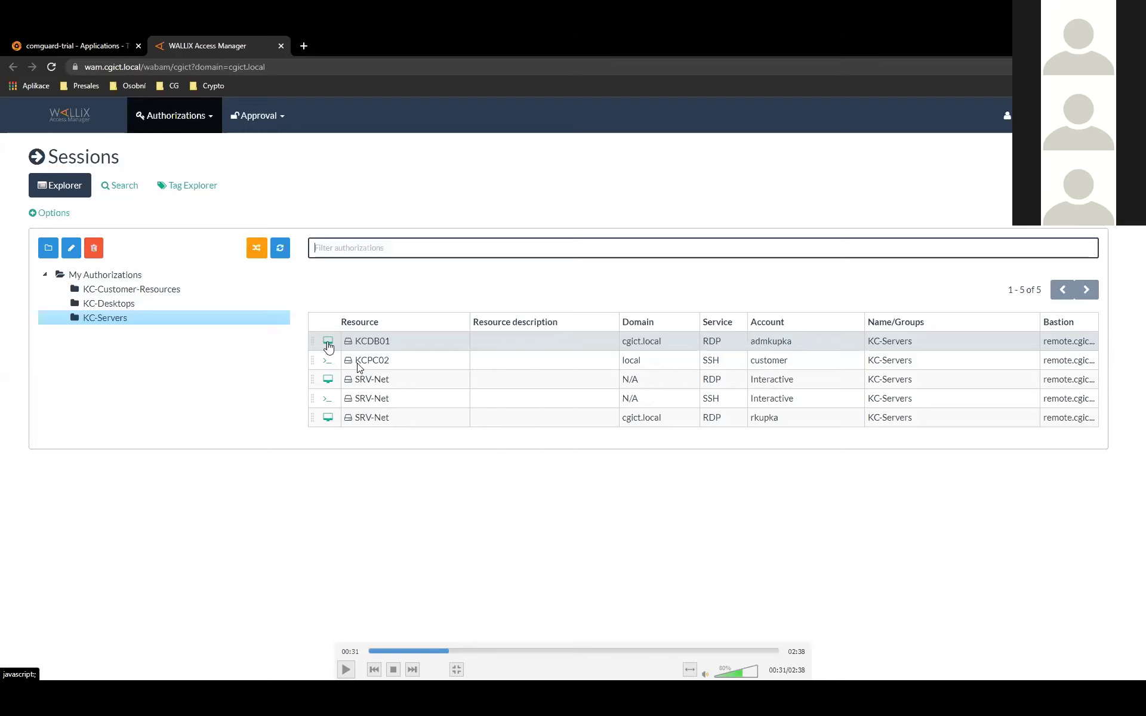
left_click(328, 344)
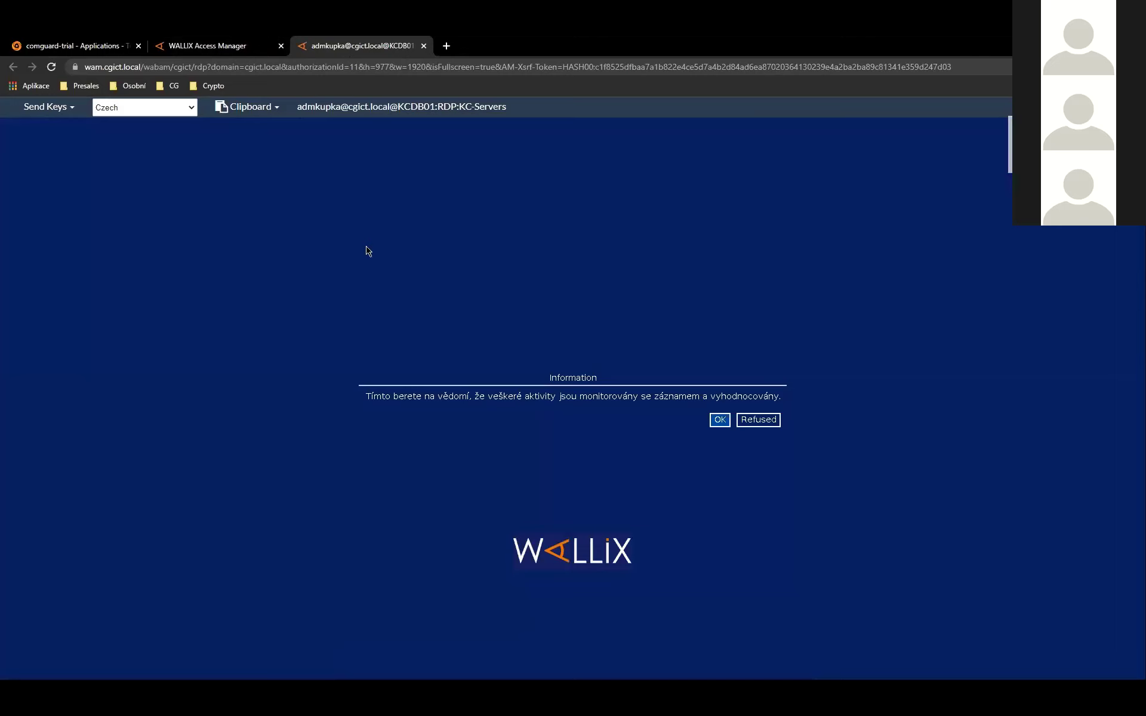
mouse_move(381, 36)
left_click(714, 420)
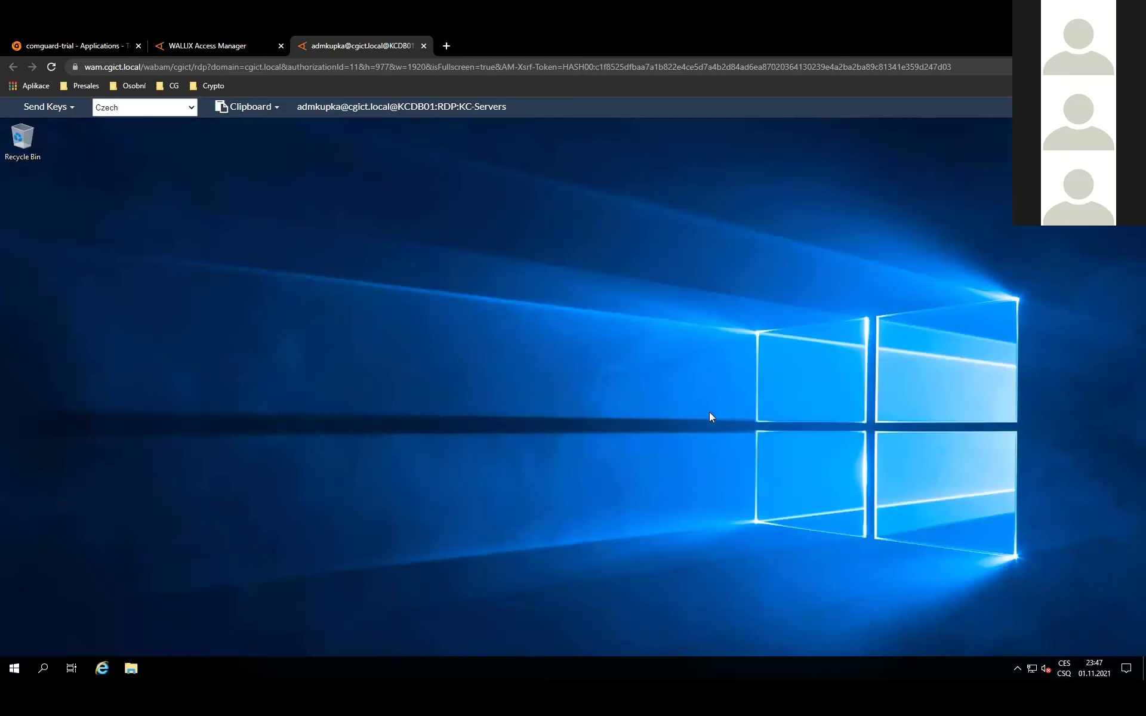
- Open an SSH shell session to KCPC02 from the KC-Servers authorizations
left_click(236, 48)
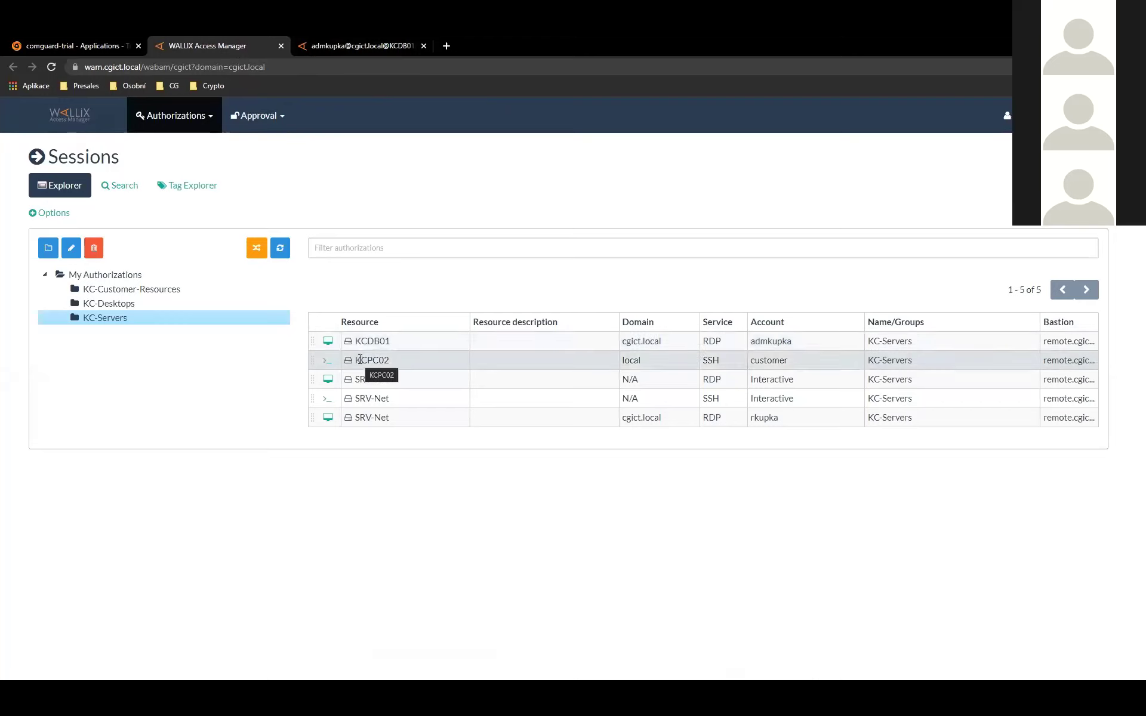
left_click(324, 361)
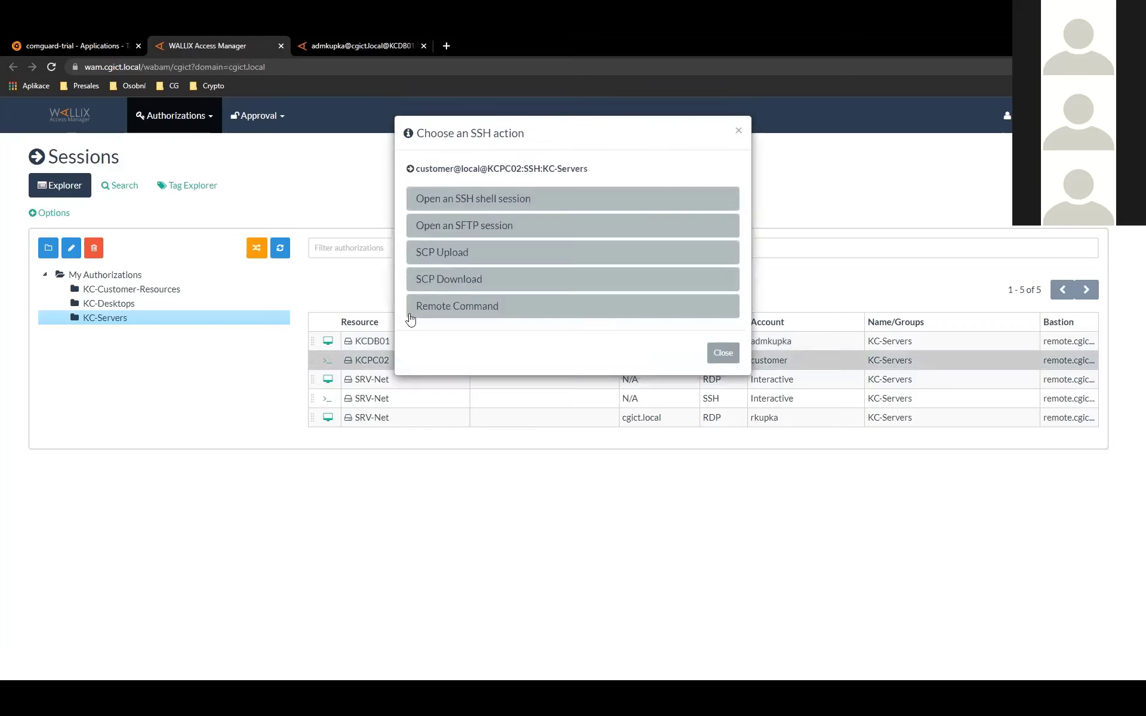
left_click(486, 199)
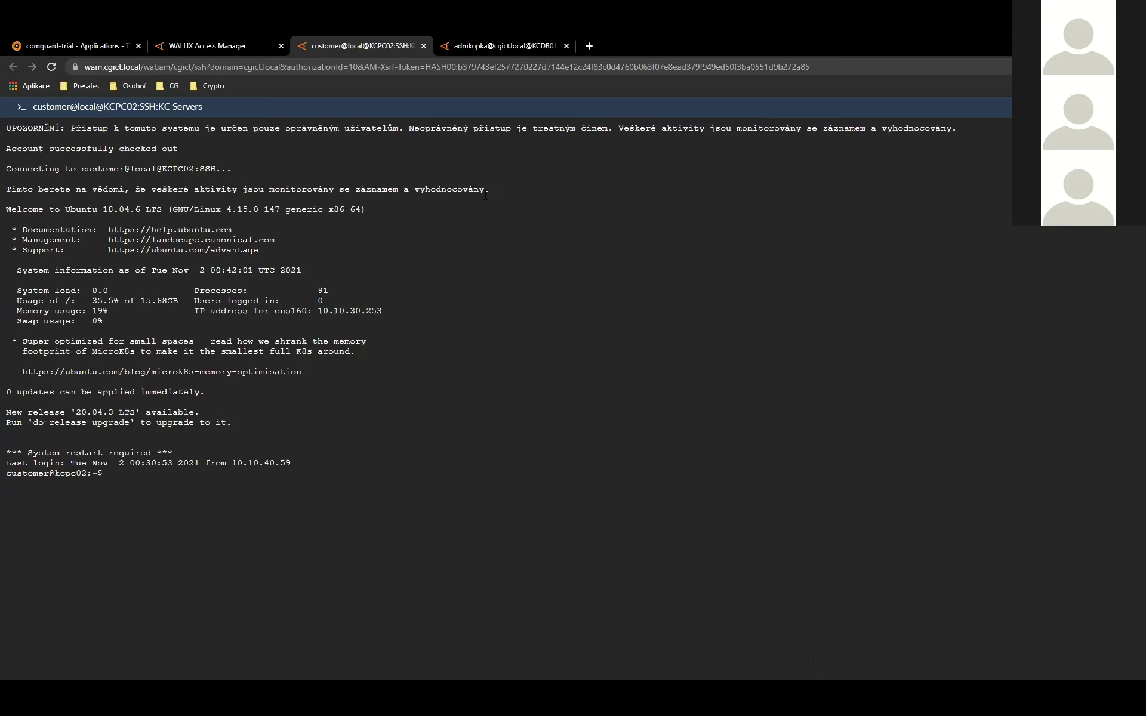
- Run htop in the KCPC02 shell
key("Return")
key("Return")
key("Return")
key("Return")
type("htop")
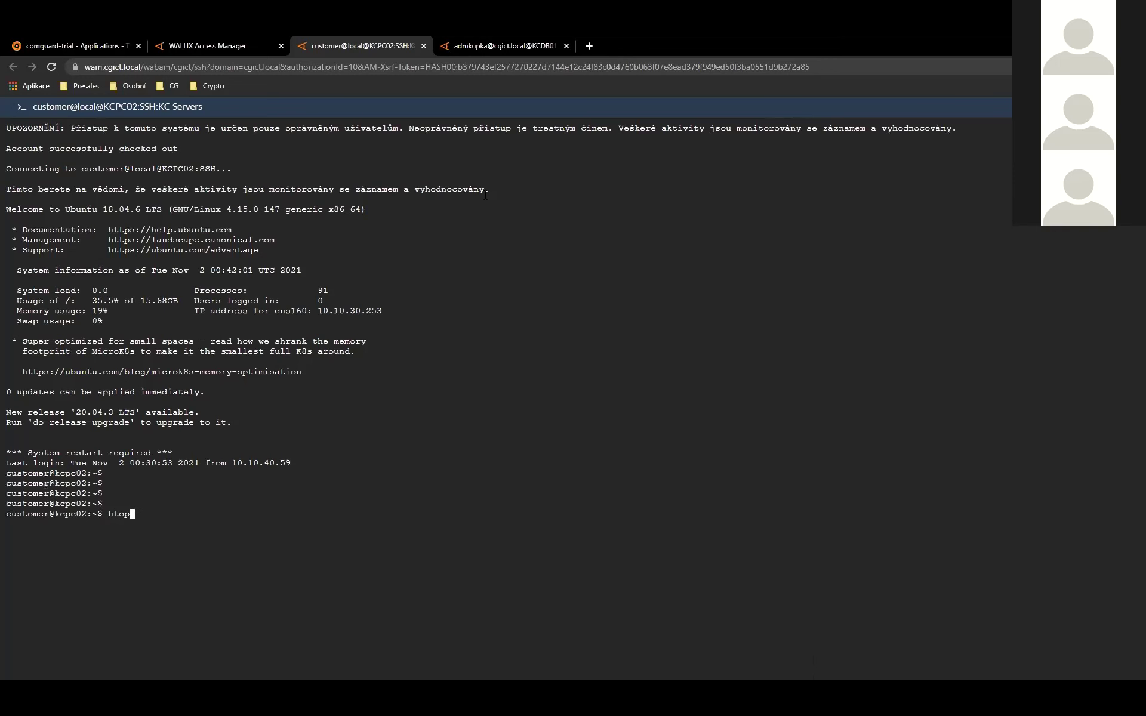
key("Return")
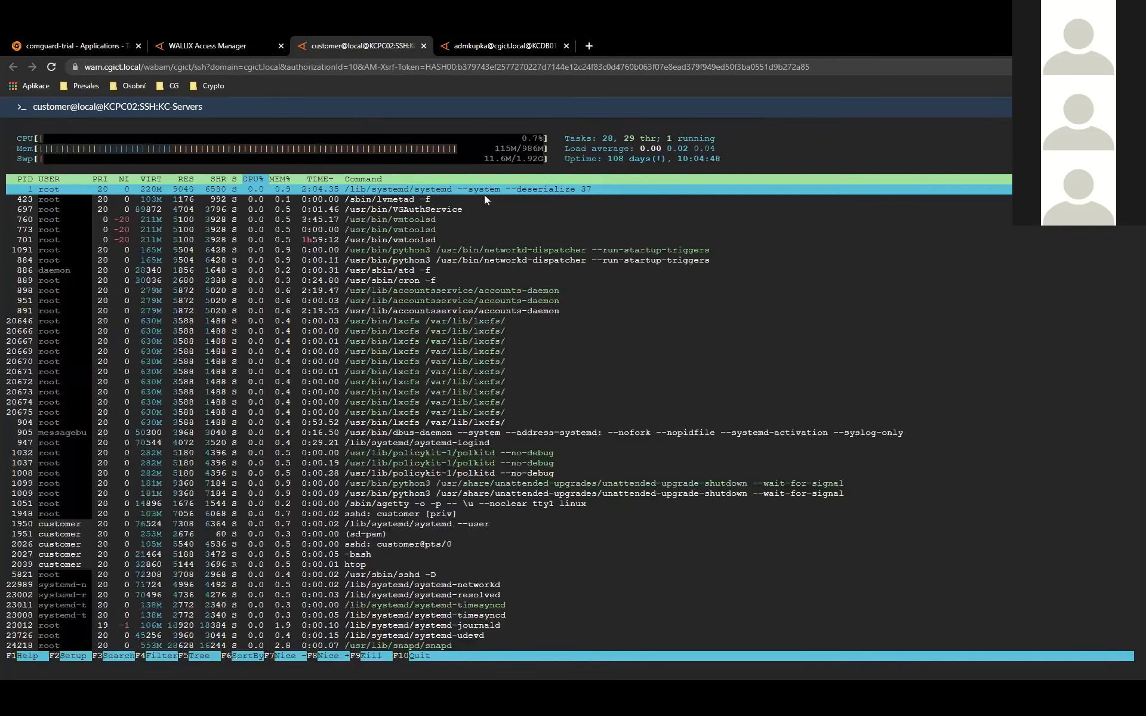
- Return to the KCDB01 remote desktop session and start Task Manager there
left_click(482, 45)
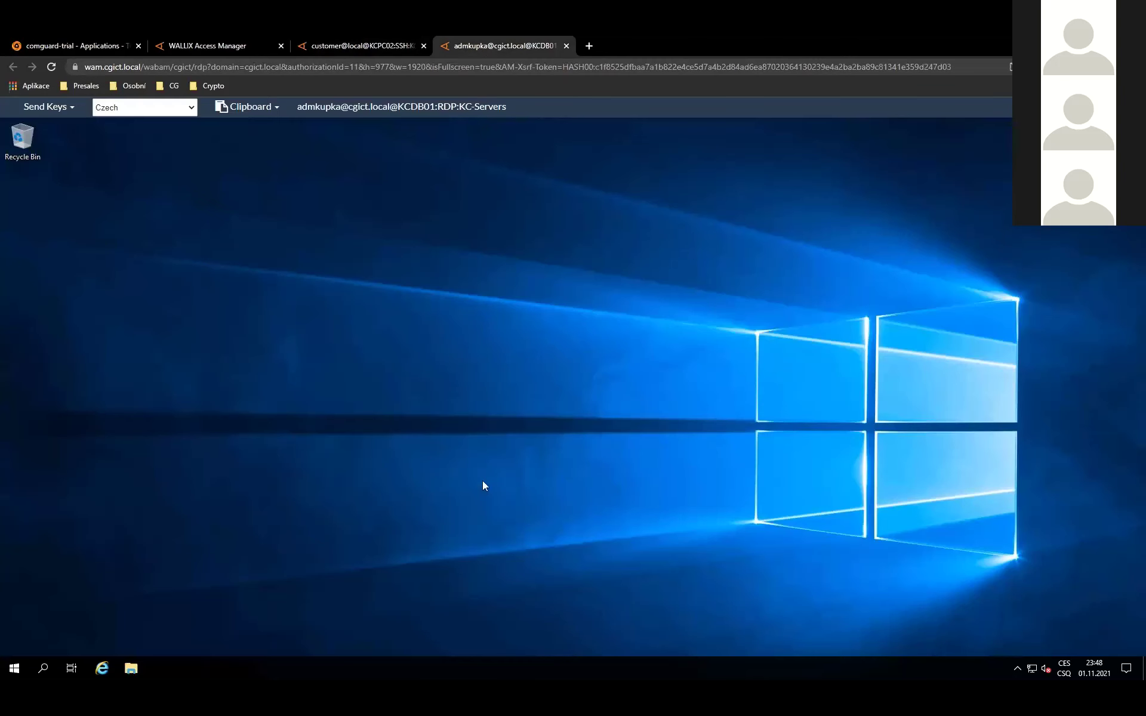
right_click(511, 661)
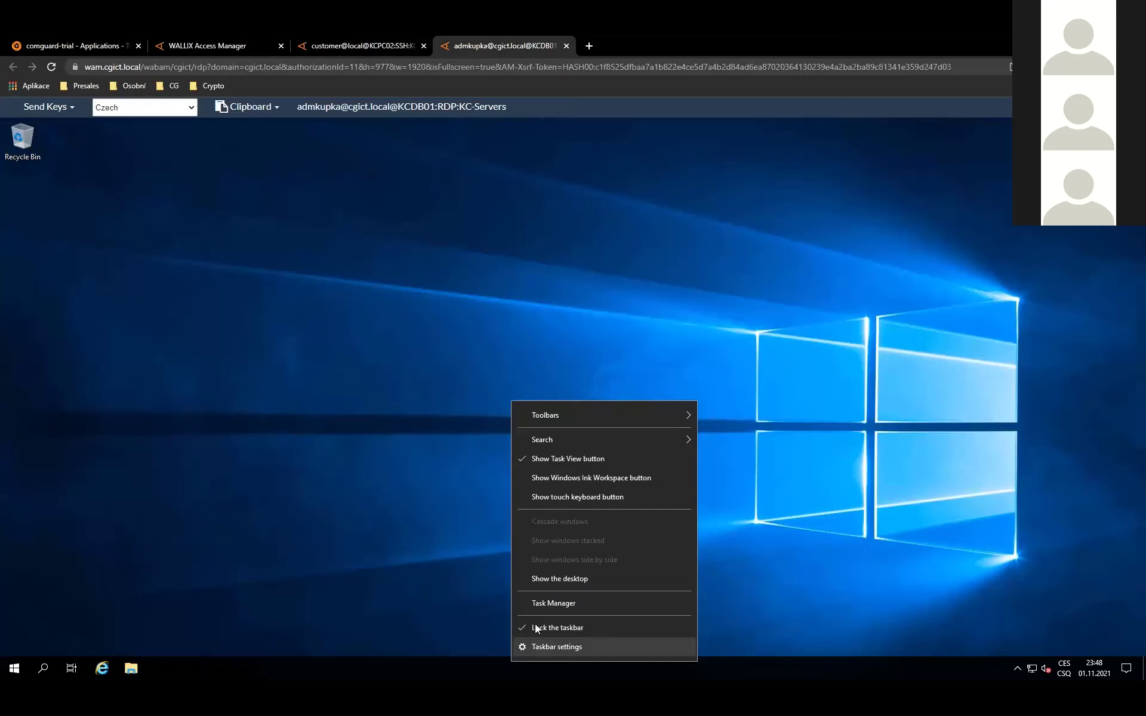
left_click(543, 603)
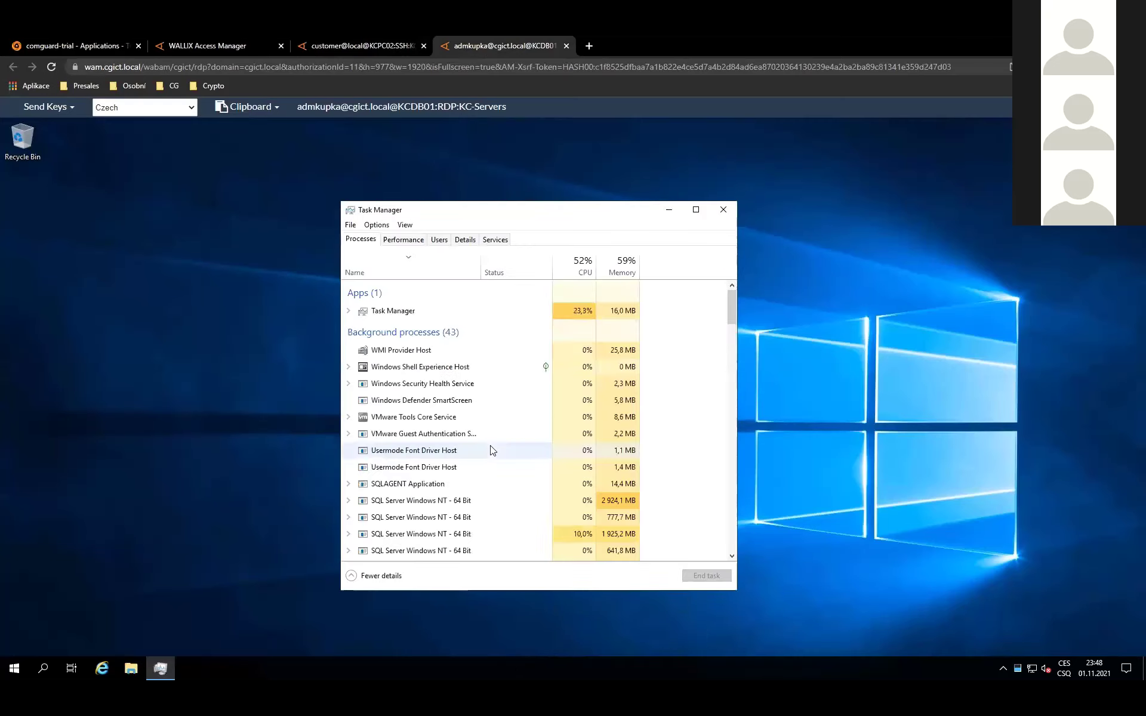
- Find both RDP Session Probe (32 bit) background processes in Task Manager and end them
left_click(437, 374)
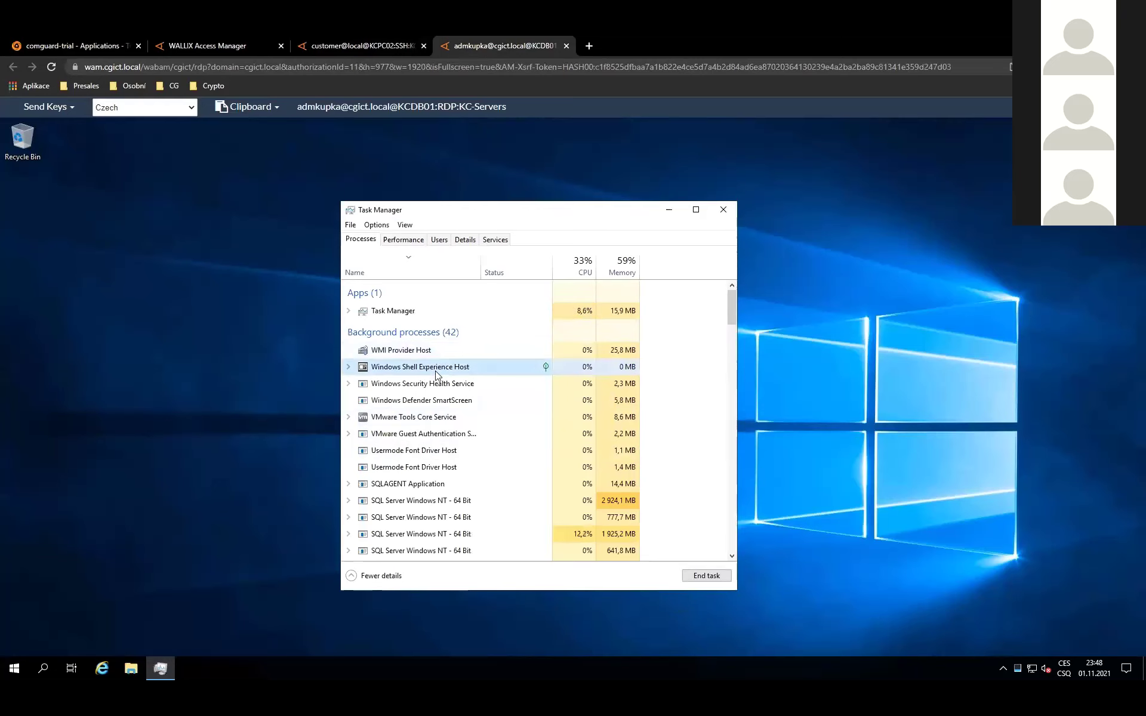
key("r")
scroll(436, 395, "down", 2)
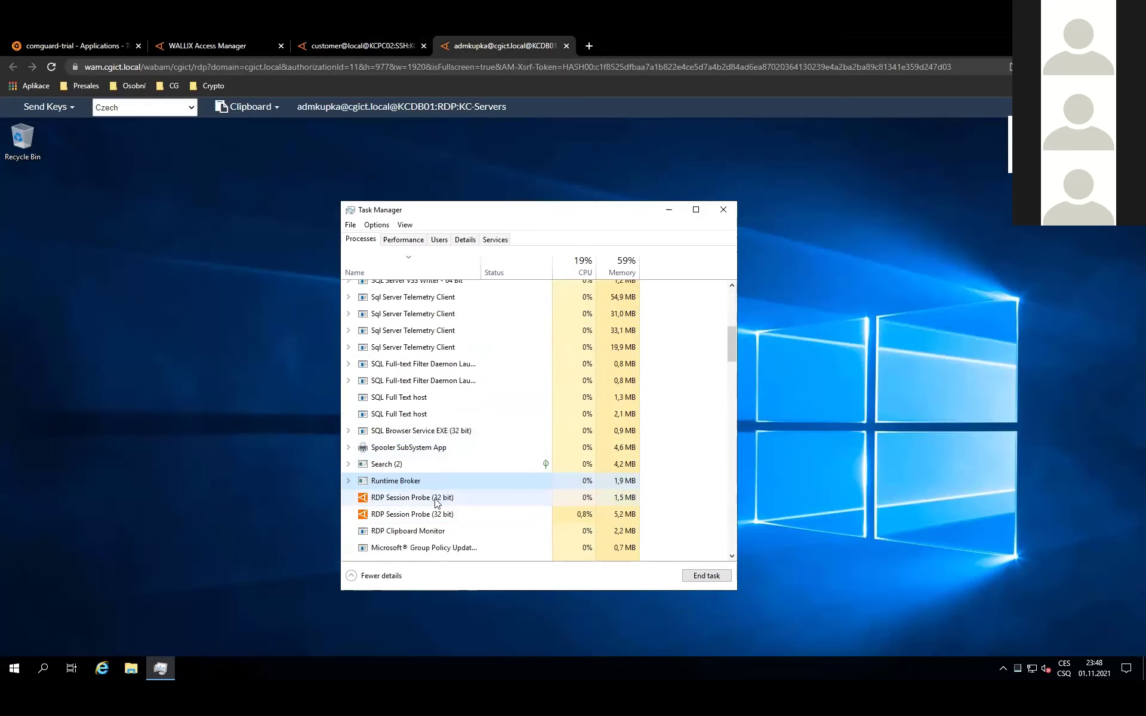
mouse_move(8, 486)
right_click(436, 503)
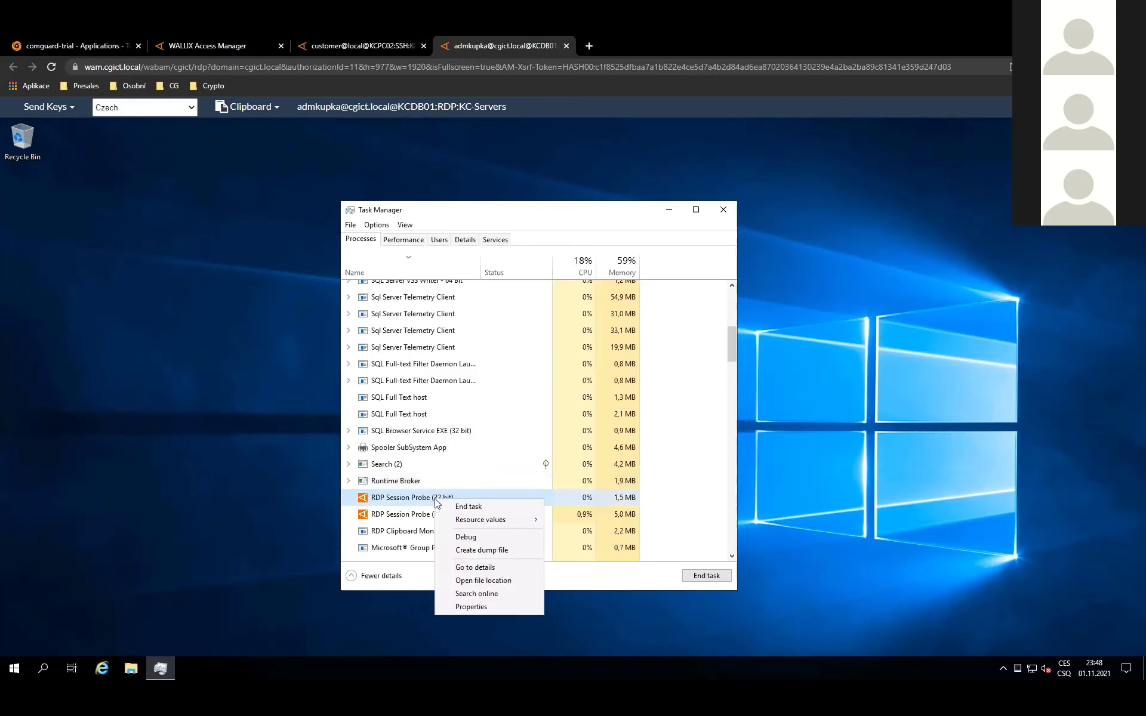
left_click(467, 507)
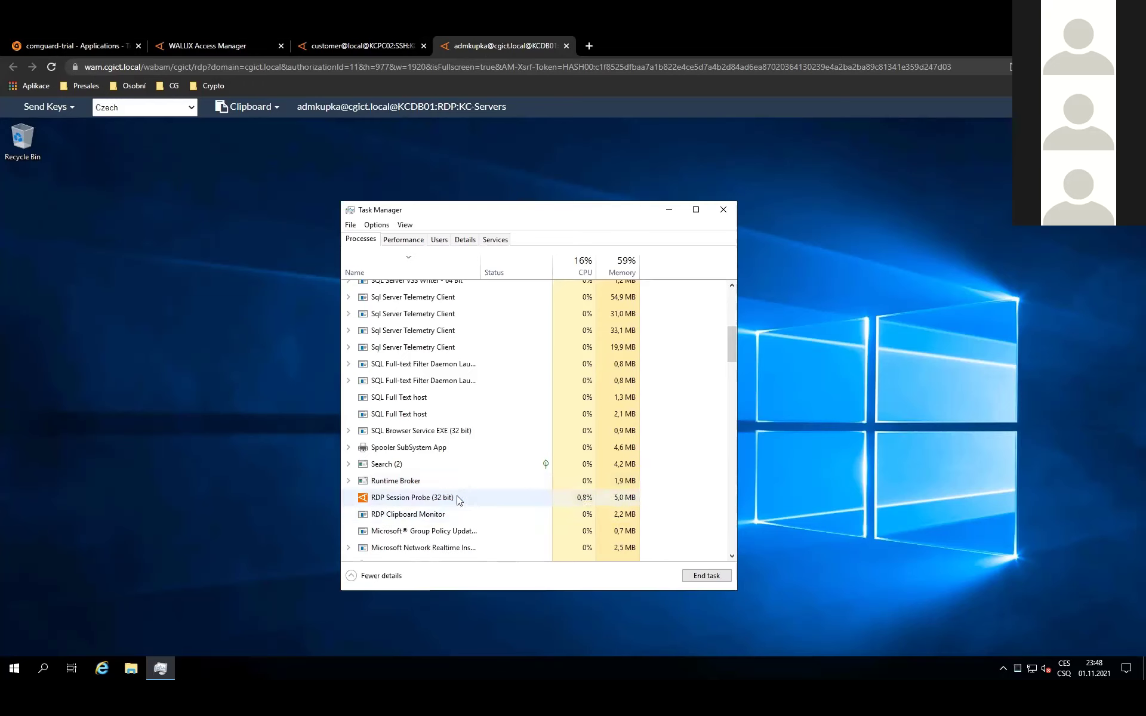
right_click(458, 500)
left_click(473, 504)
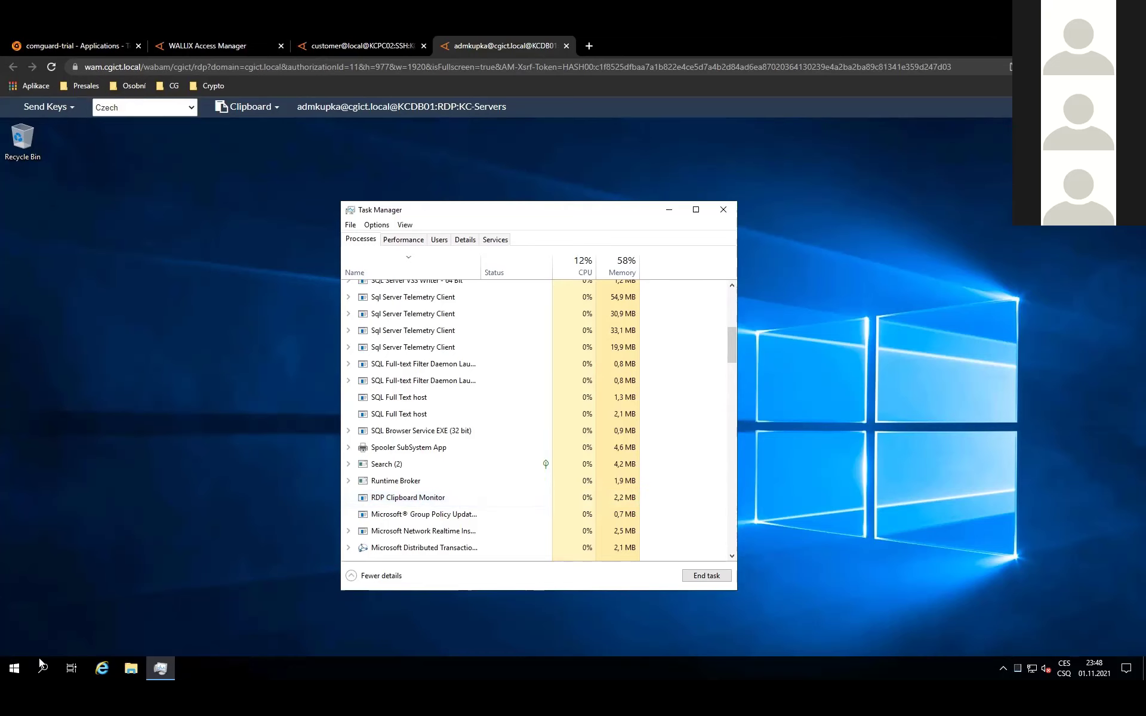
- Launch regedit on KCDB01, allow it to make changes to the device, and expand HKEY_LOCAL_MACHINE
left_click(14, 672)
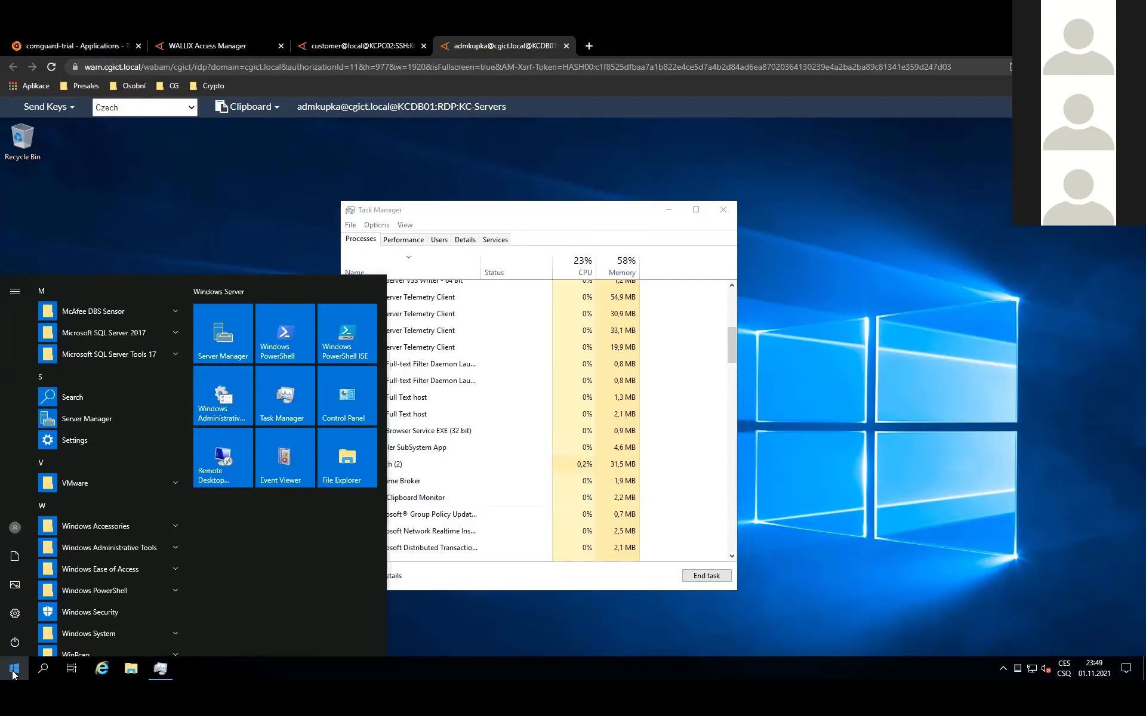
type("re")
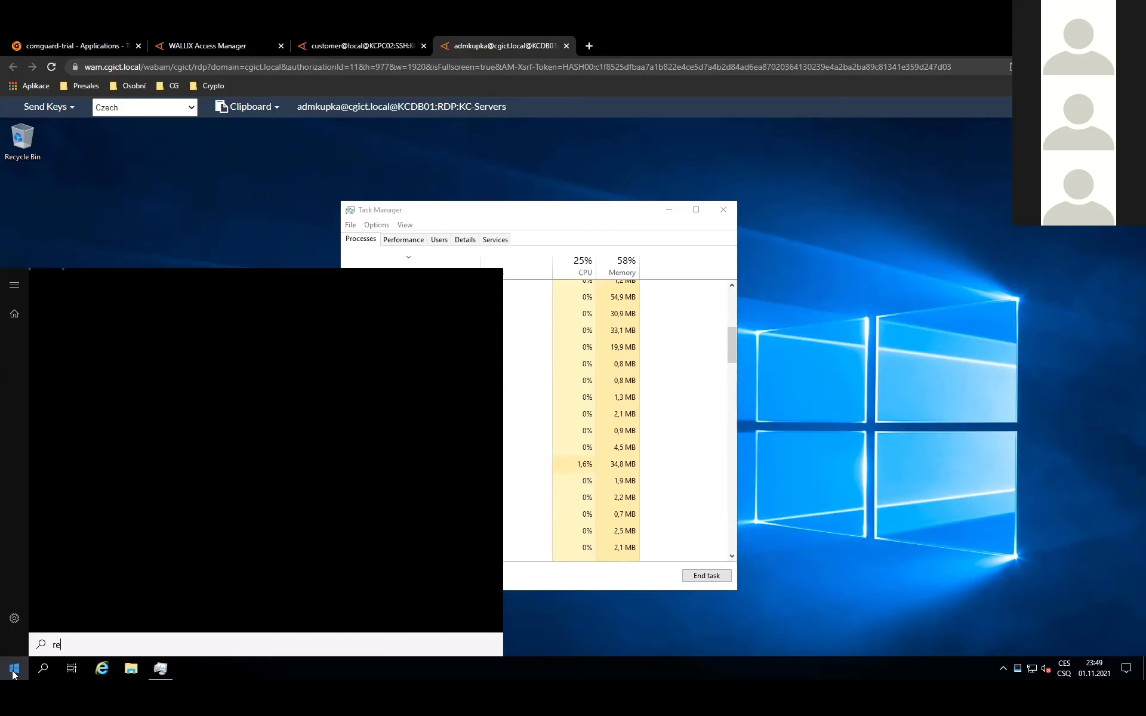
type("gedit")
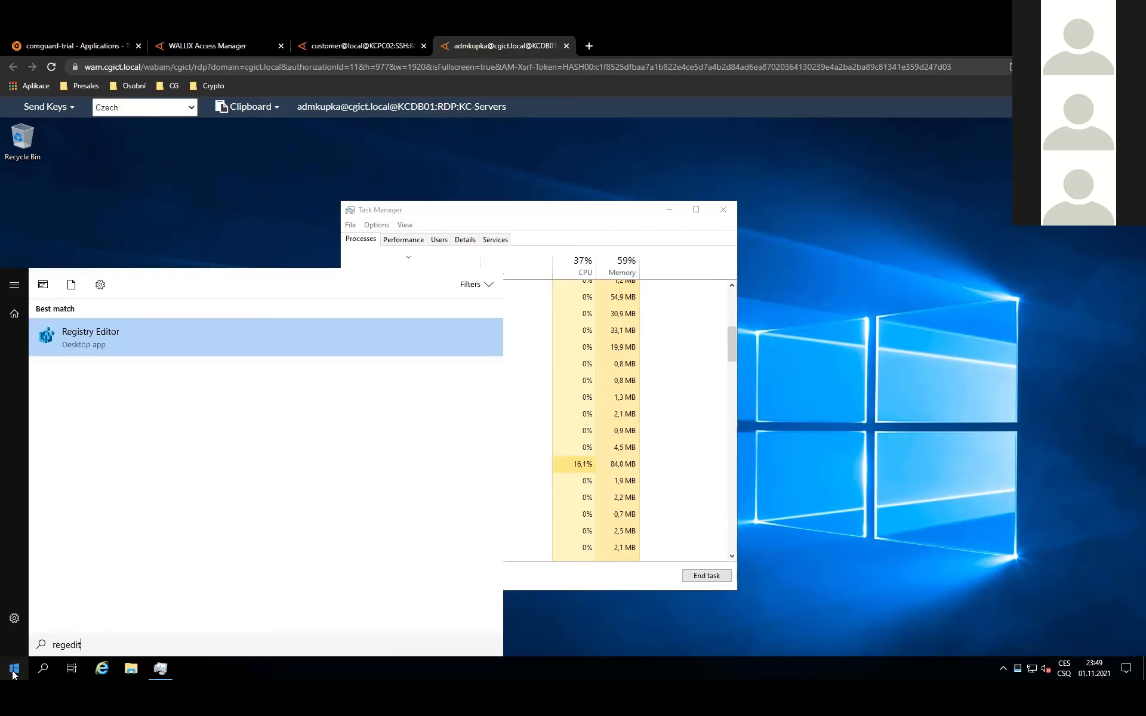
key("Return")
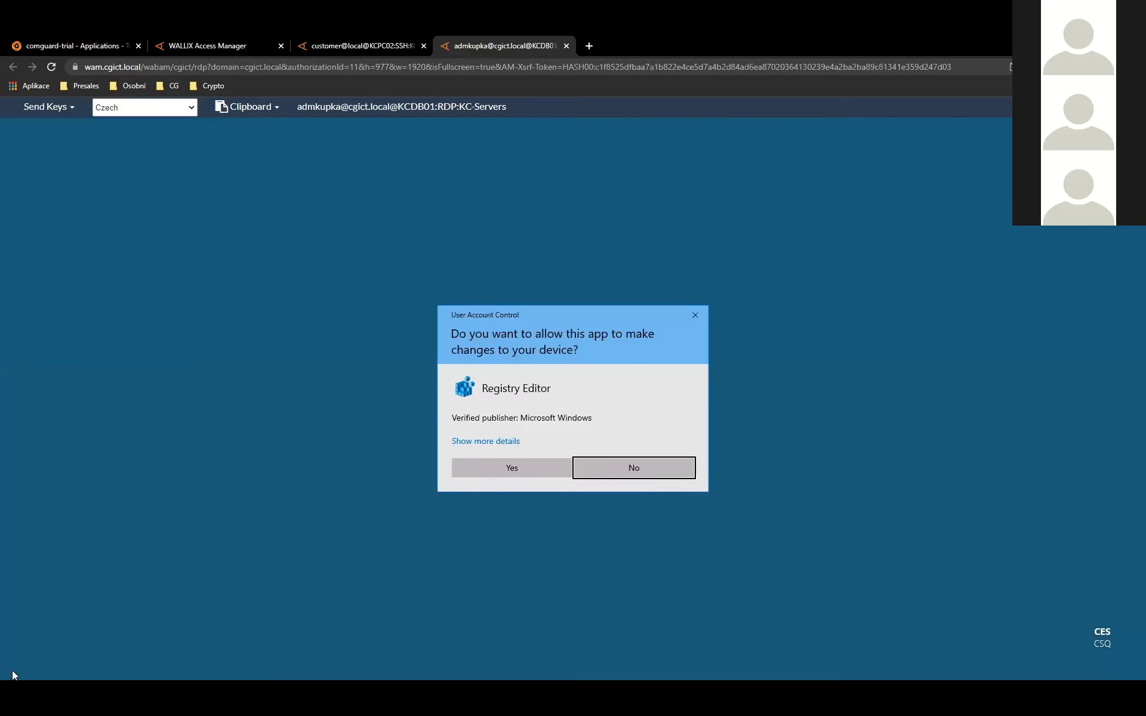
key("alt+y")
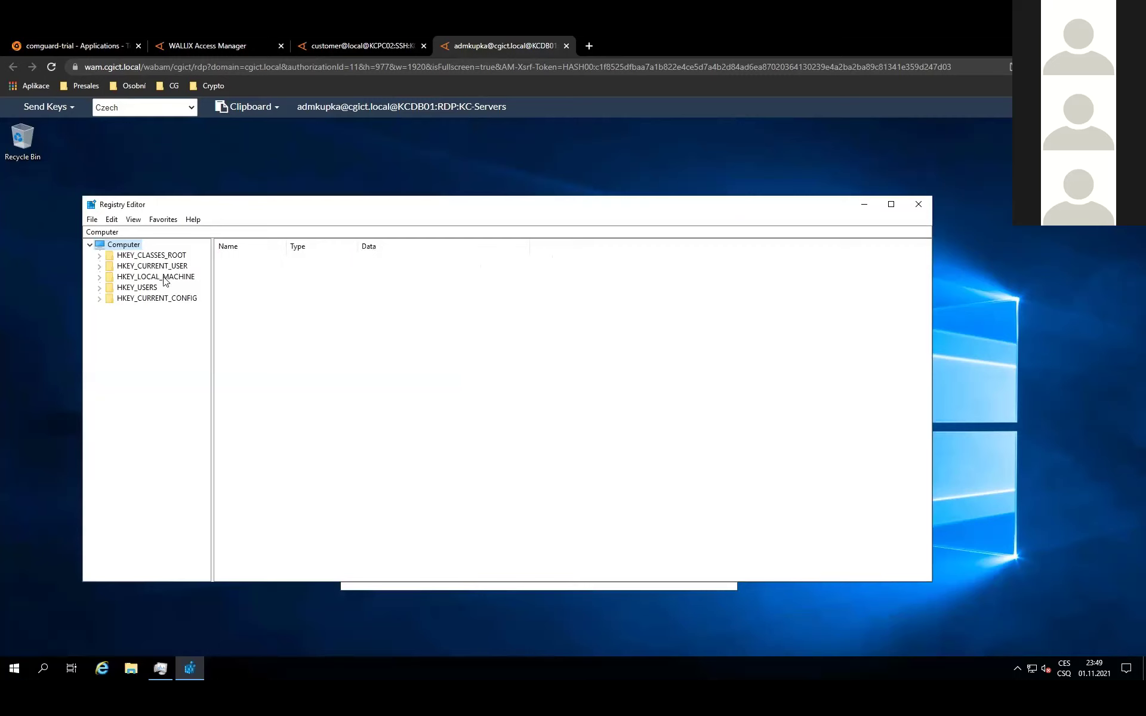
left_click(100, 277)
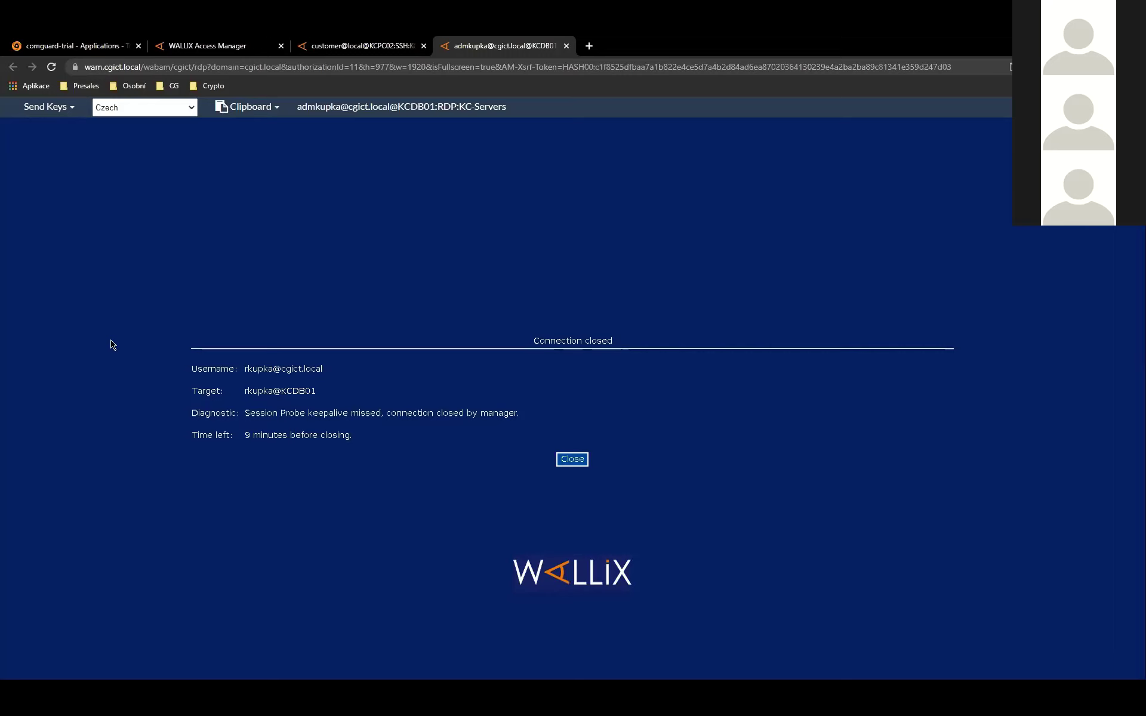
- Switch back to the KCPC02 SSH session to view the running htop process list
left_click(366, 48)
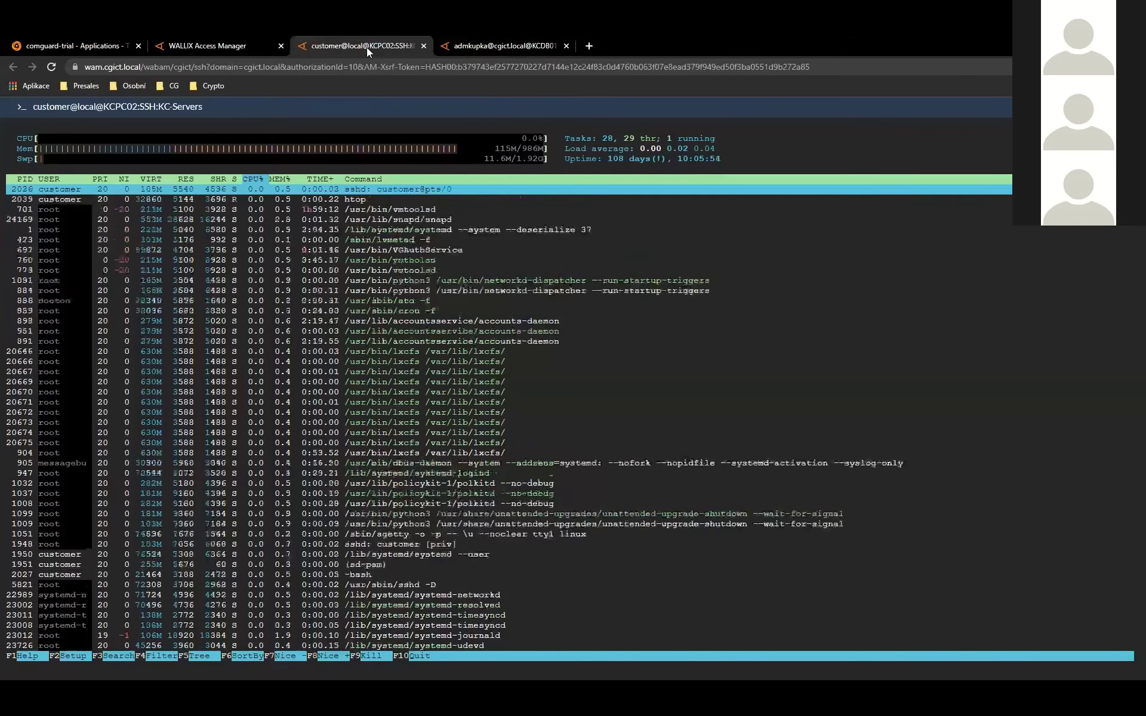
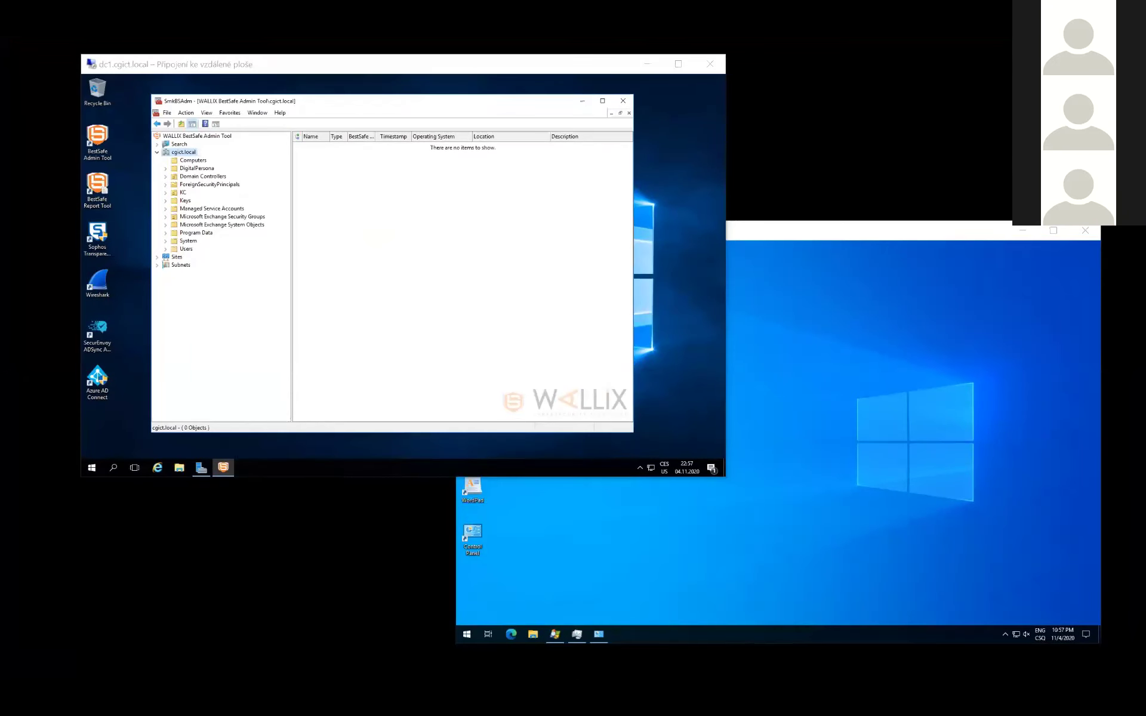
- In the BestSafe Admin Tool, go to KC > Computers > McAfee and open the Privilege Rules of MCAFEE1
mouse_move(802, 228)
mouse_move(506, 48)
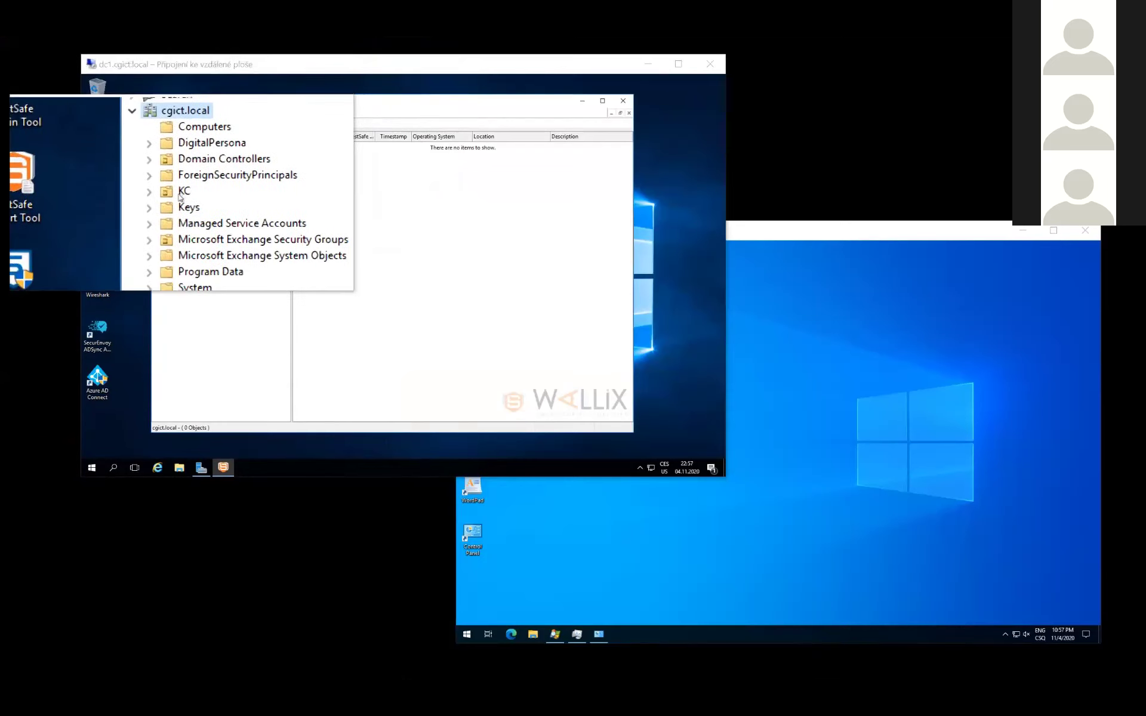
left_click(165, 192)
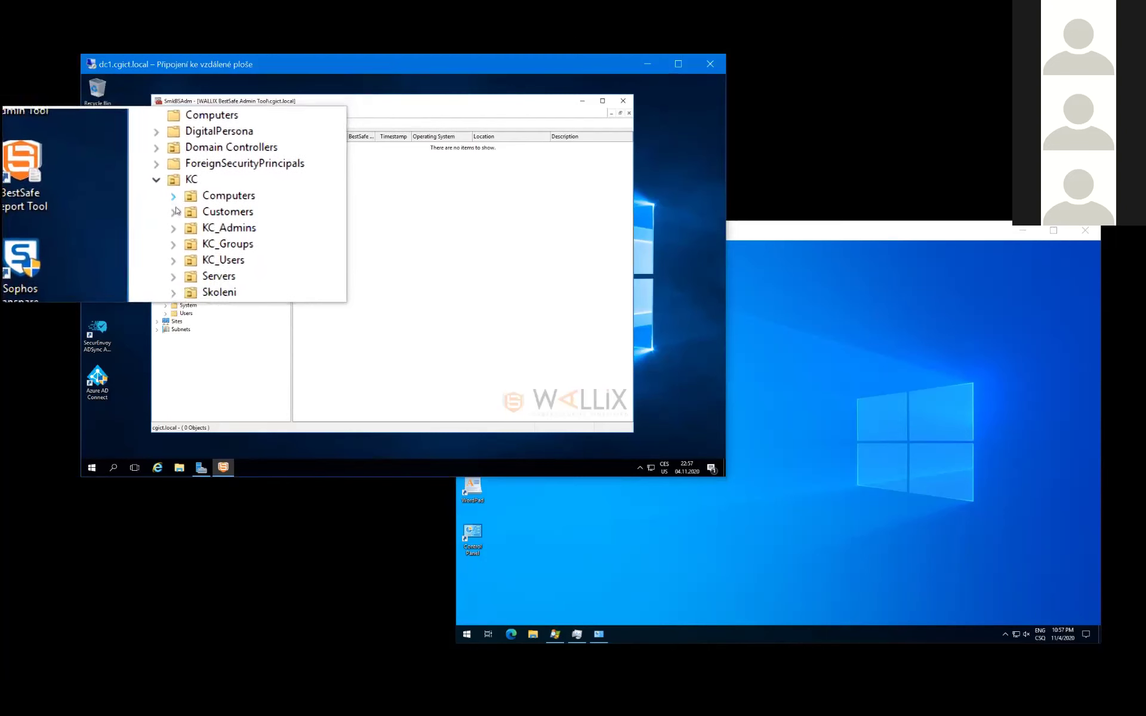
left_click(172, 196)
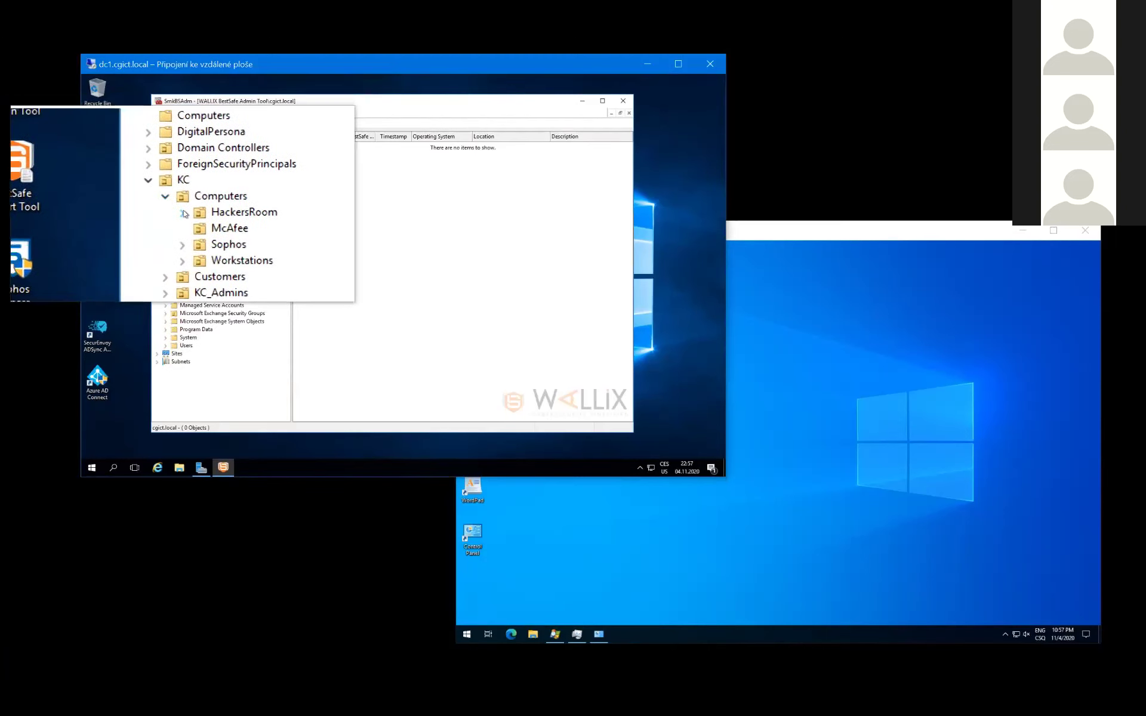
left_click(199, 217)
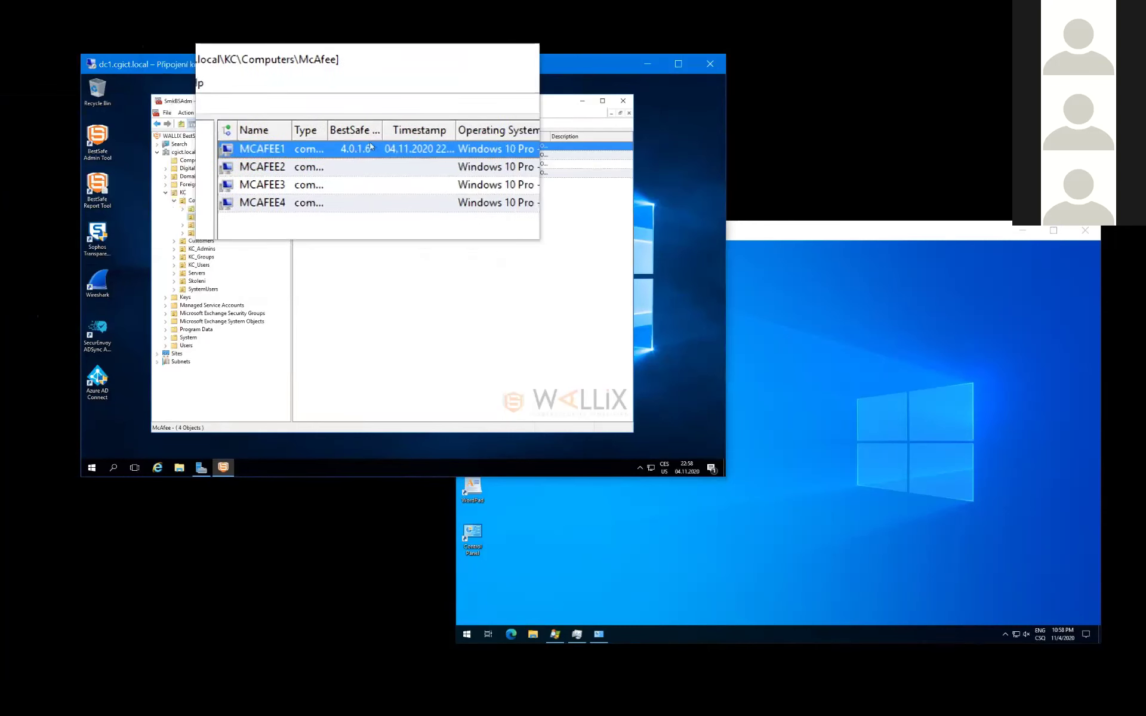
right_click(332, 156)
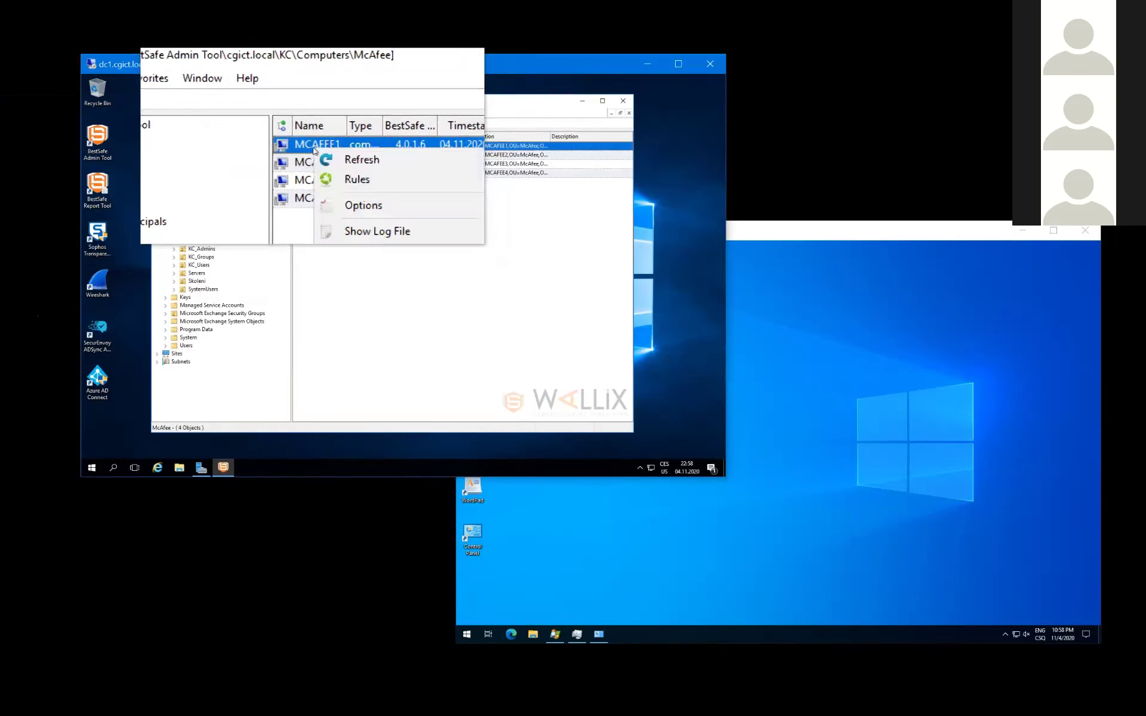
mouse_move(337, 175)
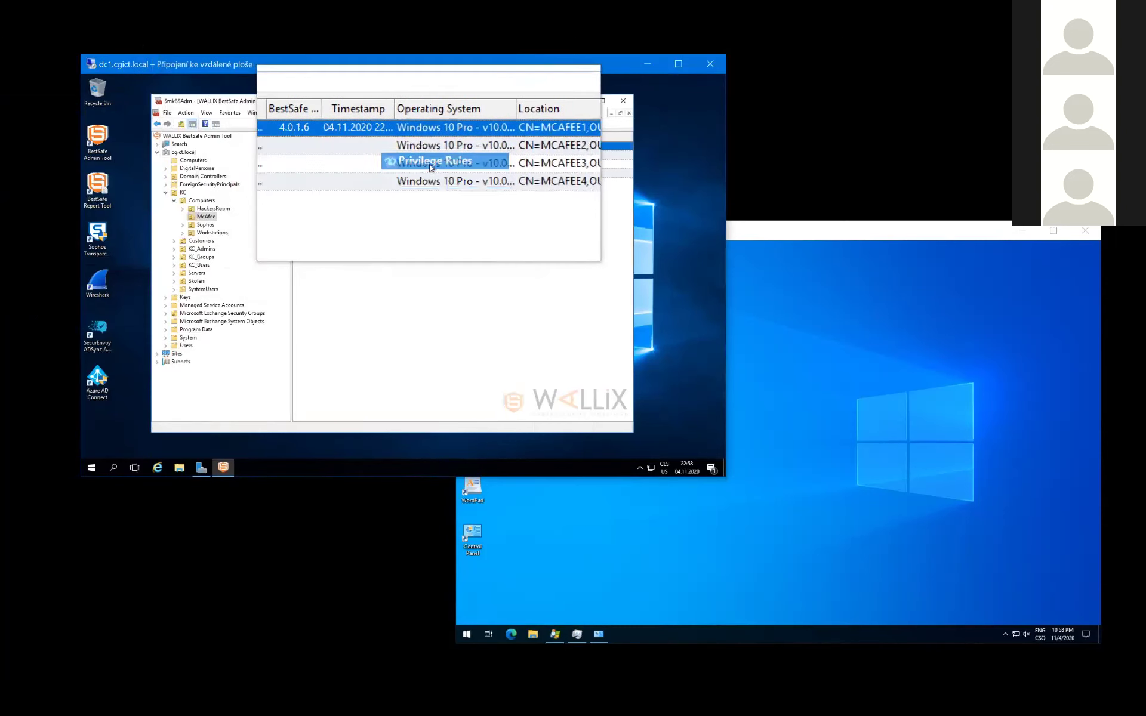
left_click(431, 166)
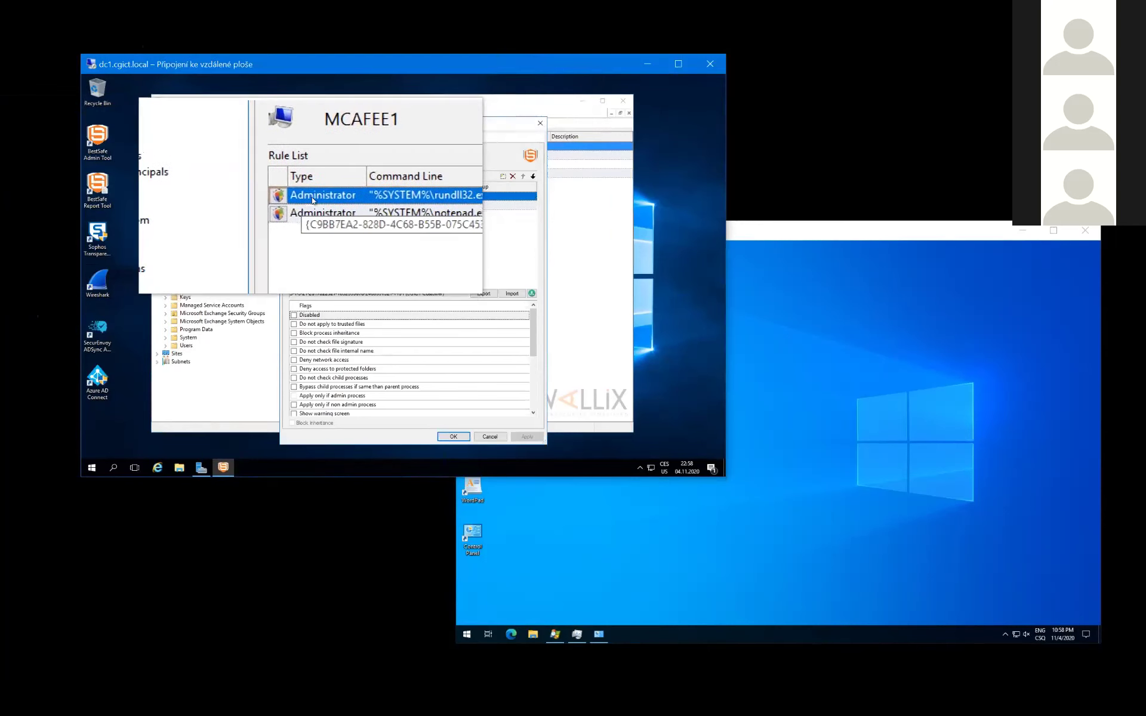
- Inspect the command lines of MCAFEE1's two Administrator rules, highlighting timedate.cpl in the first and notepad.exe in the second
left_click(419, 201)
left_click_drag(400, 196, 428, 196)
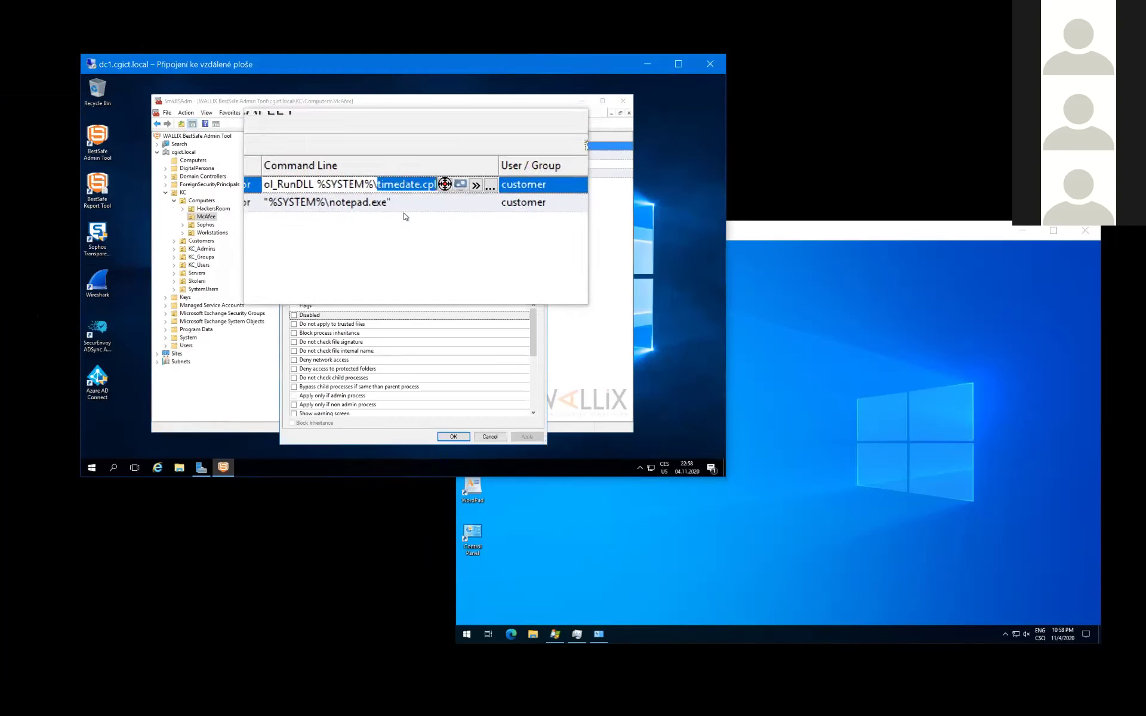
left_click(478, 203)
left_click_drag(363, 203, 402, 204)
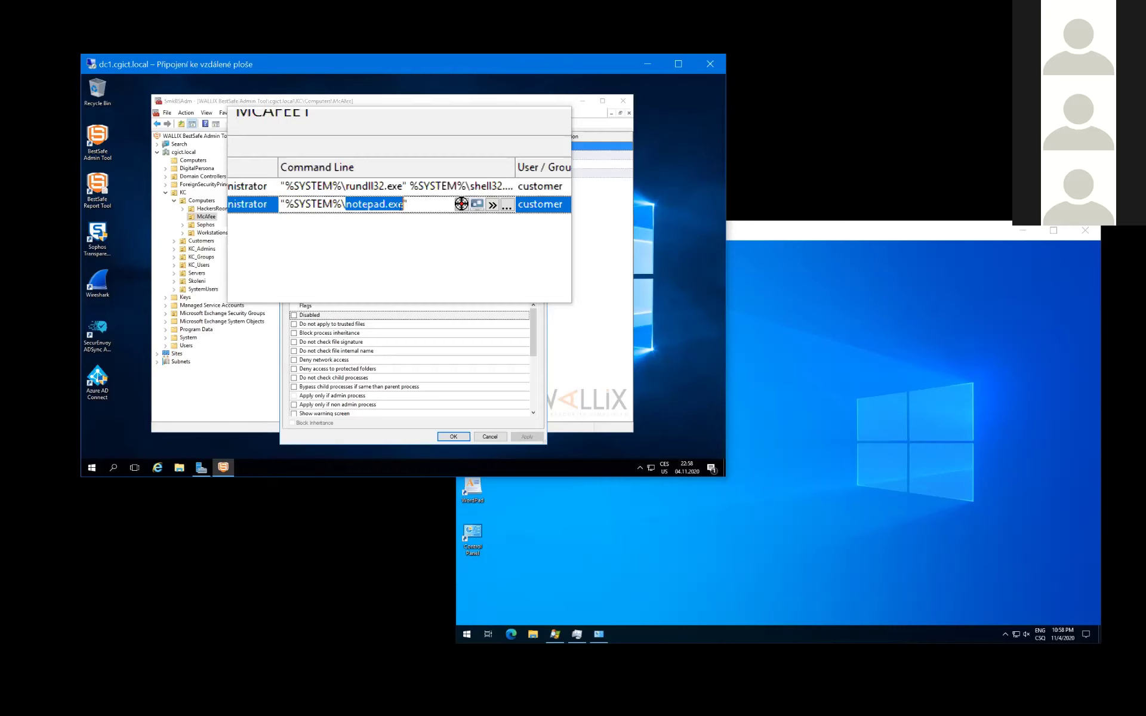
- Close MCAFEE1's privilege rules without saving and refresh the rules on that machine, acknowledging the result
mouse_move(549, 125)
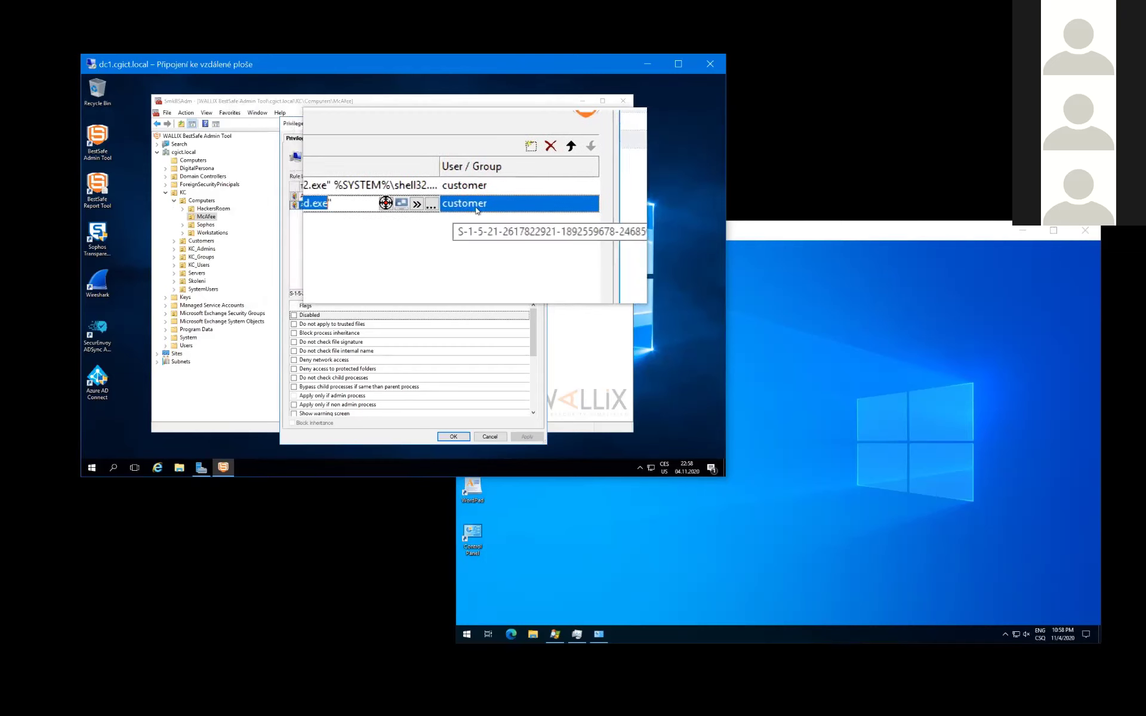
left_click(488, 440)
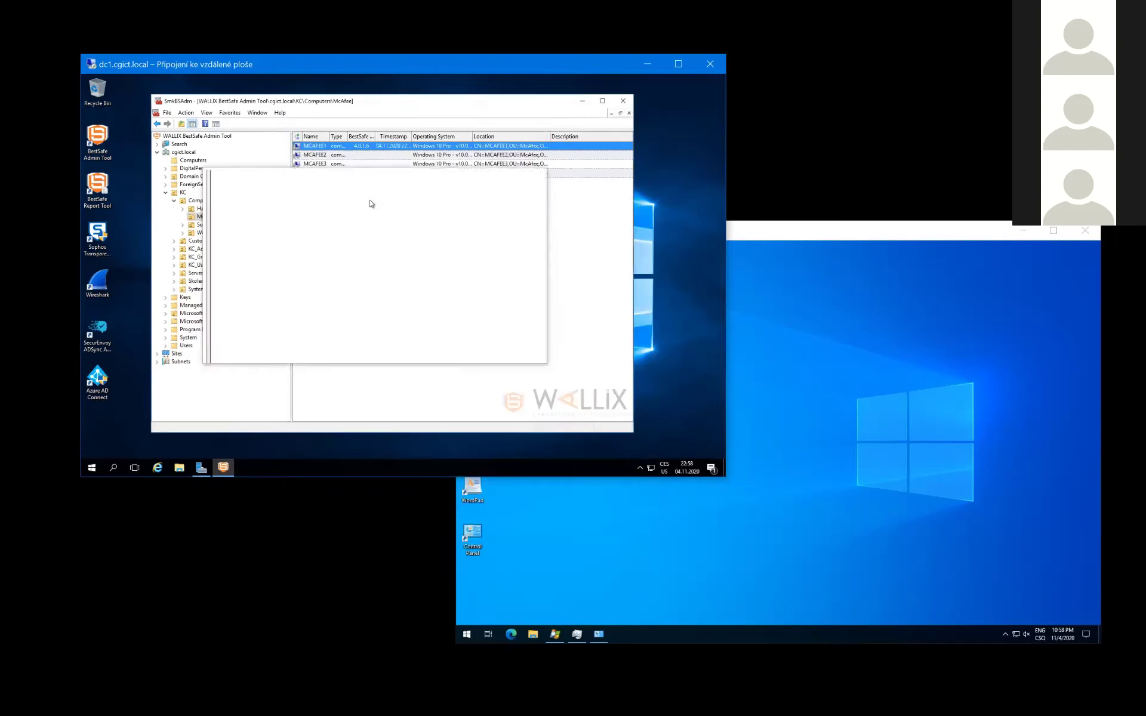
right_click(317, 146)
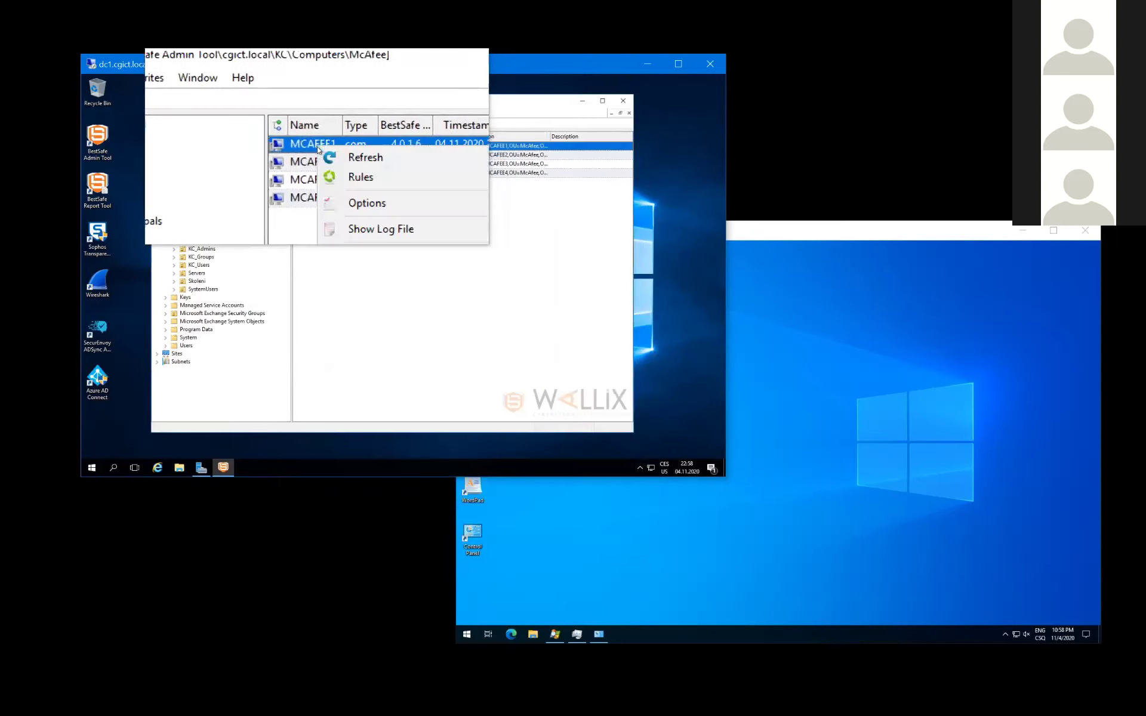
mouse_move(361, 157)
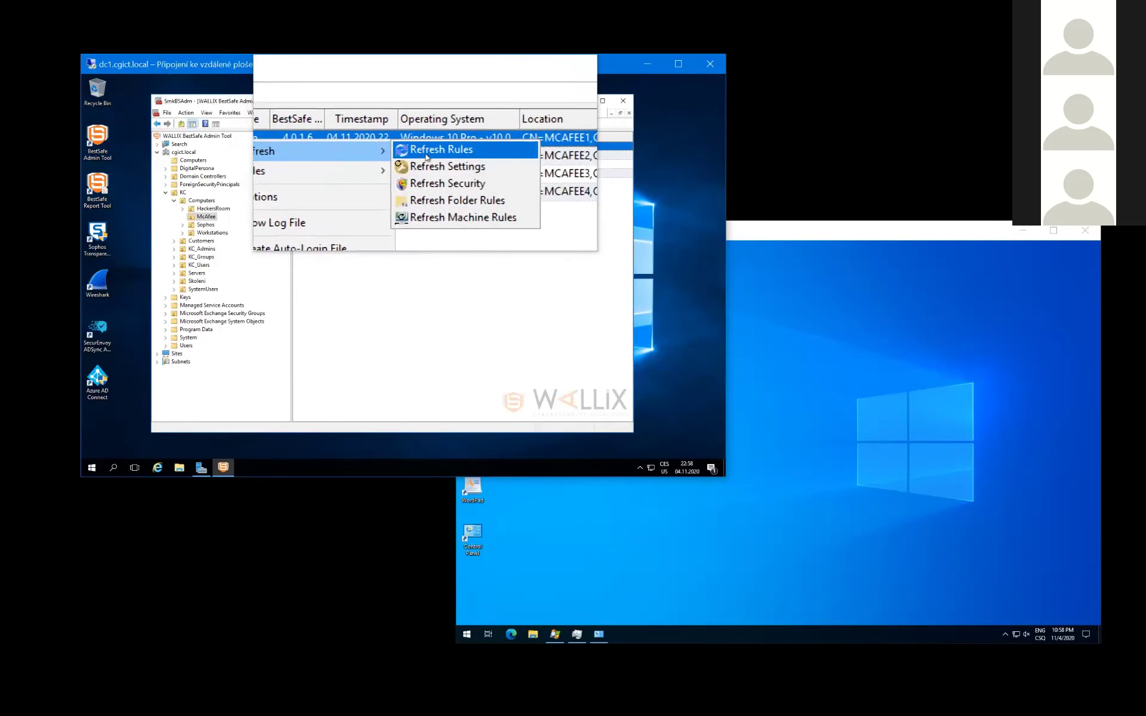
left_click(426, 157)
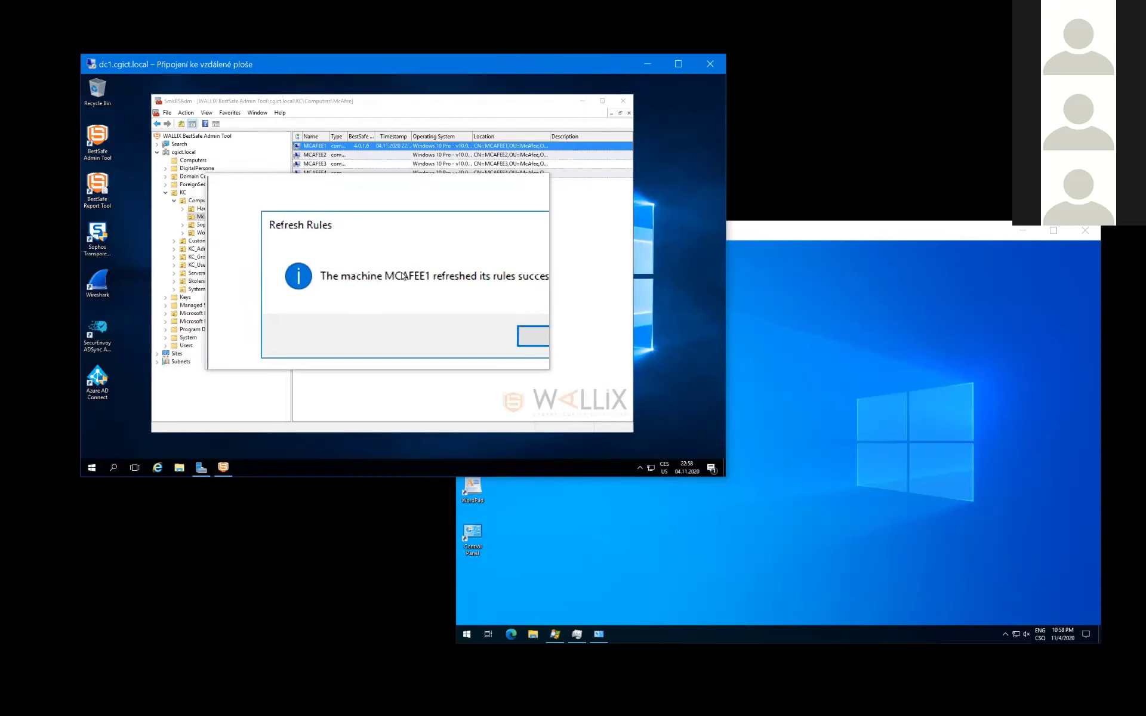
left_click(471, 307)
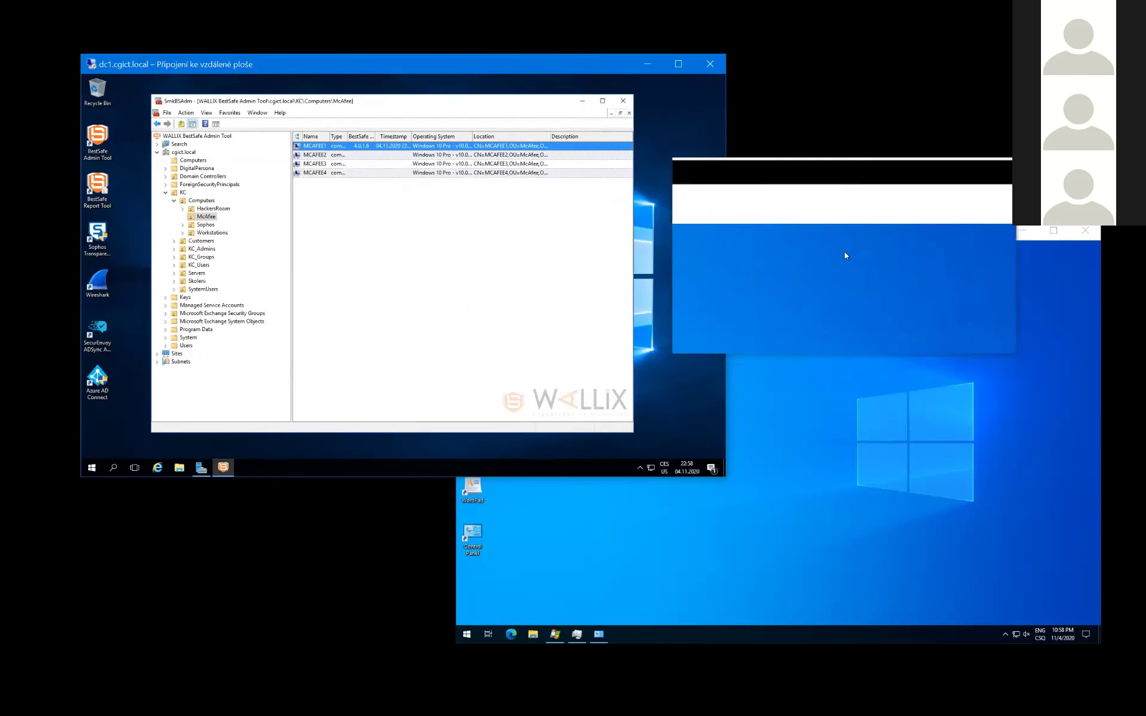
- Switch to the mcafee1.cgict.local remote session, bring up Task Manager to check the logged-on user, and minimize it
left_click(844, 232)
left_click_drag(821, 236, 576, 626)
left_click(573, 623)
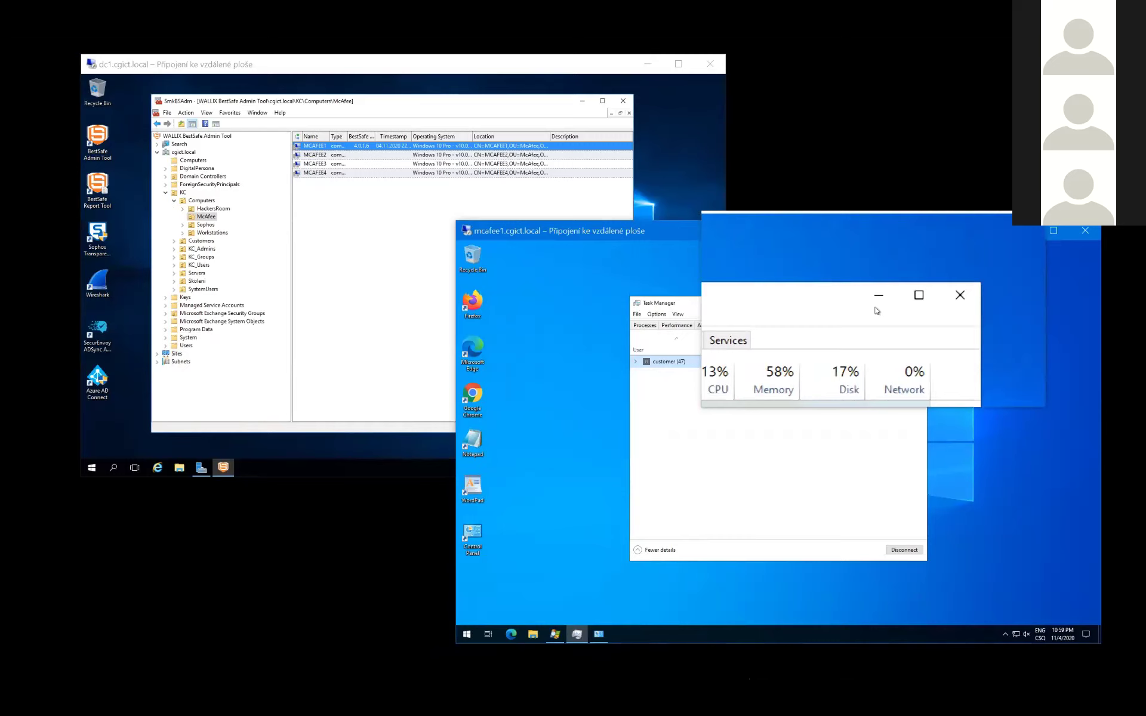
left_click(876, 305)
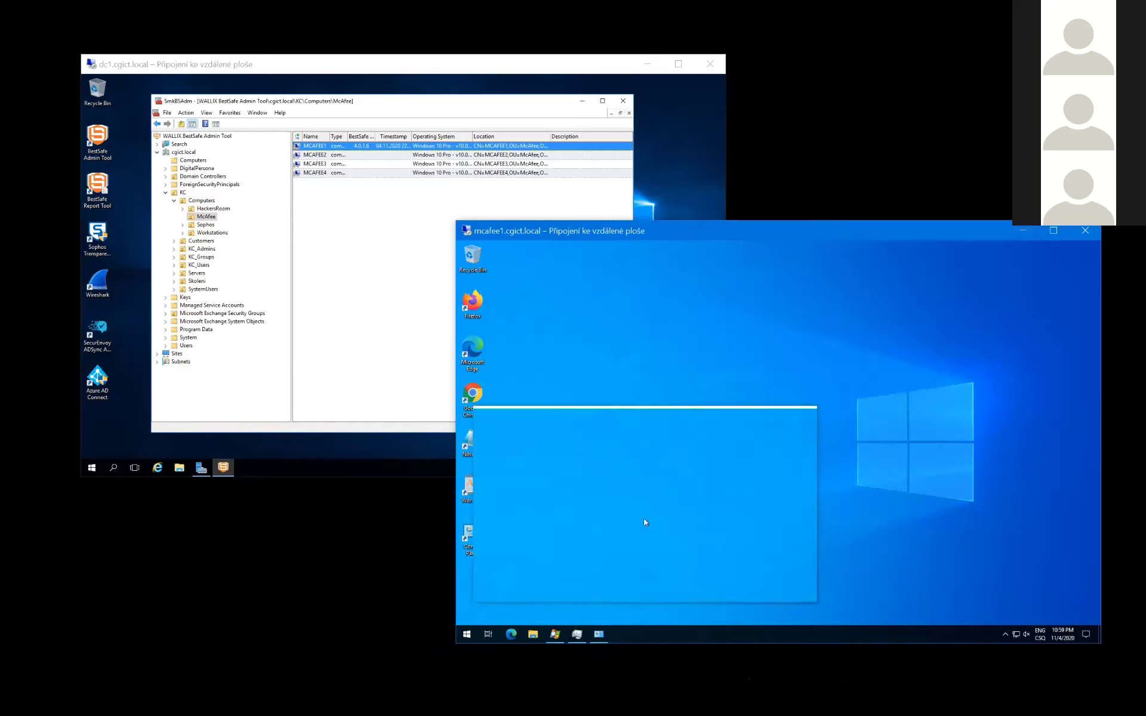
- Bring up Control Panel, request the account type change under User Accounts, and decline the User Account Control prompt
left_click(599, 634)
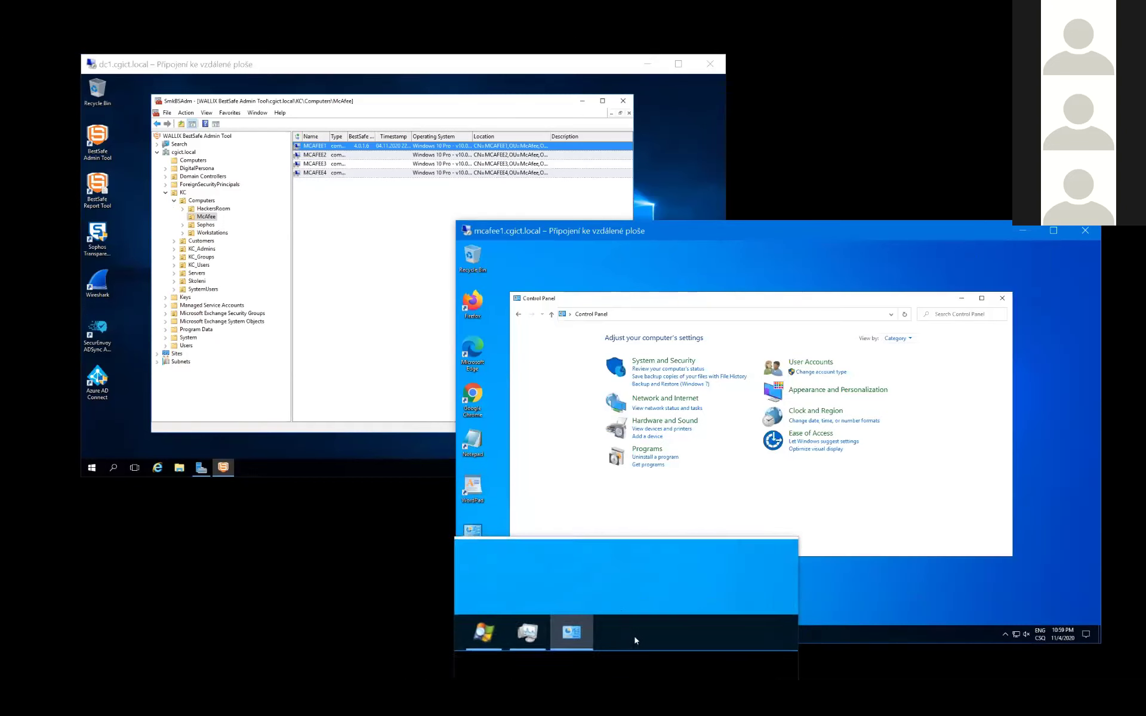
left_click(823, 374)
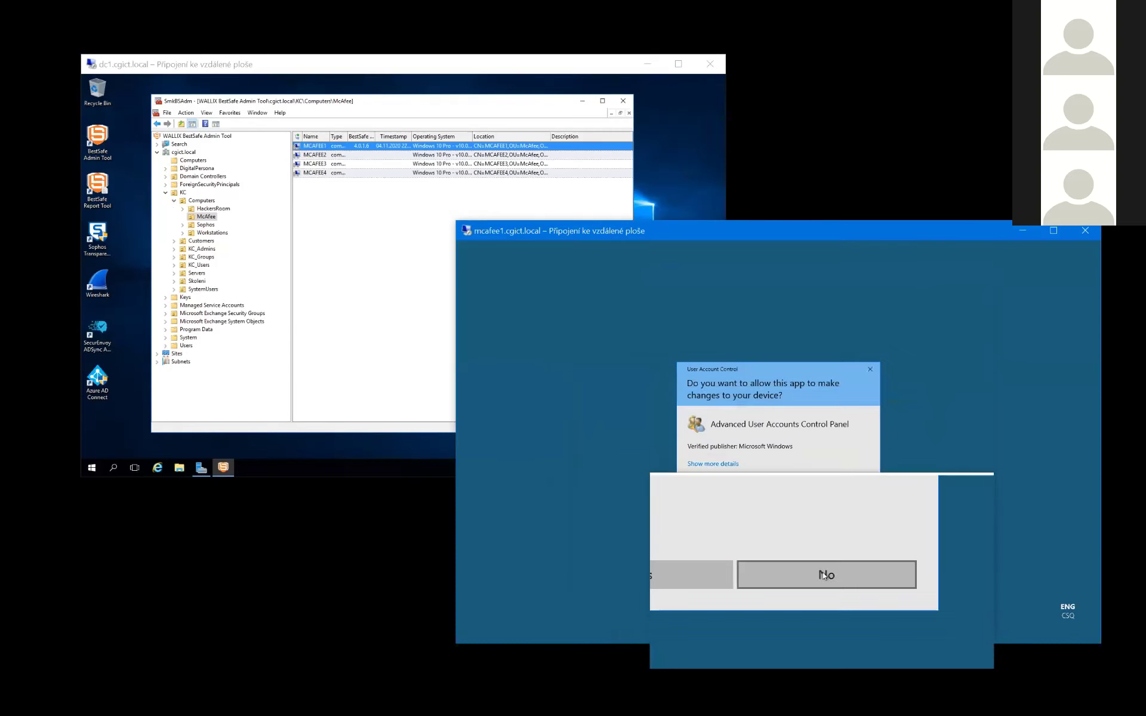
left_click(823, 574)
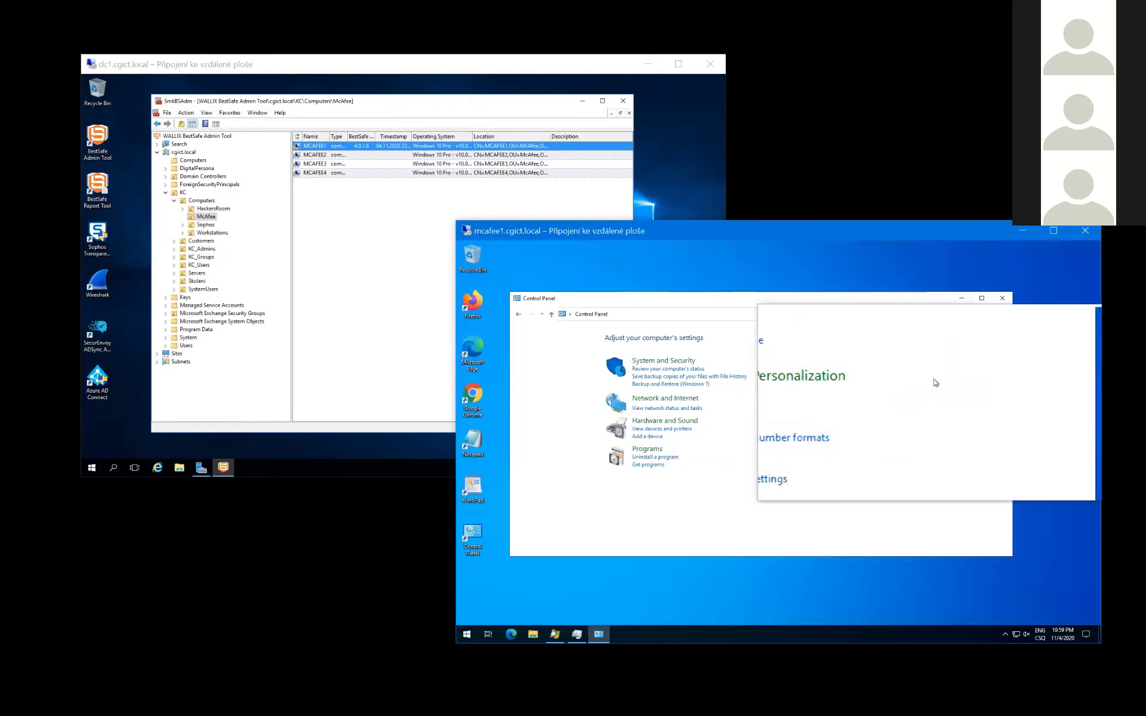
- Search Control Panel for "date", open the date and time change settings, then cancel them and close Control Panel
left_click(942, 304)
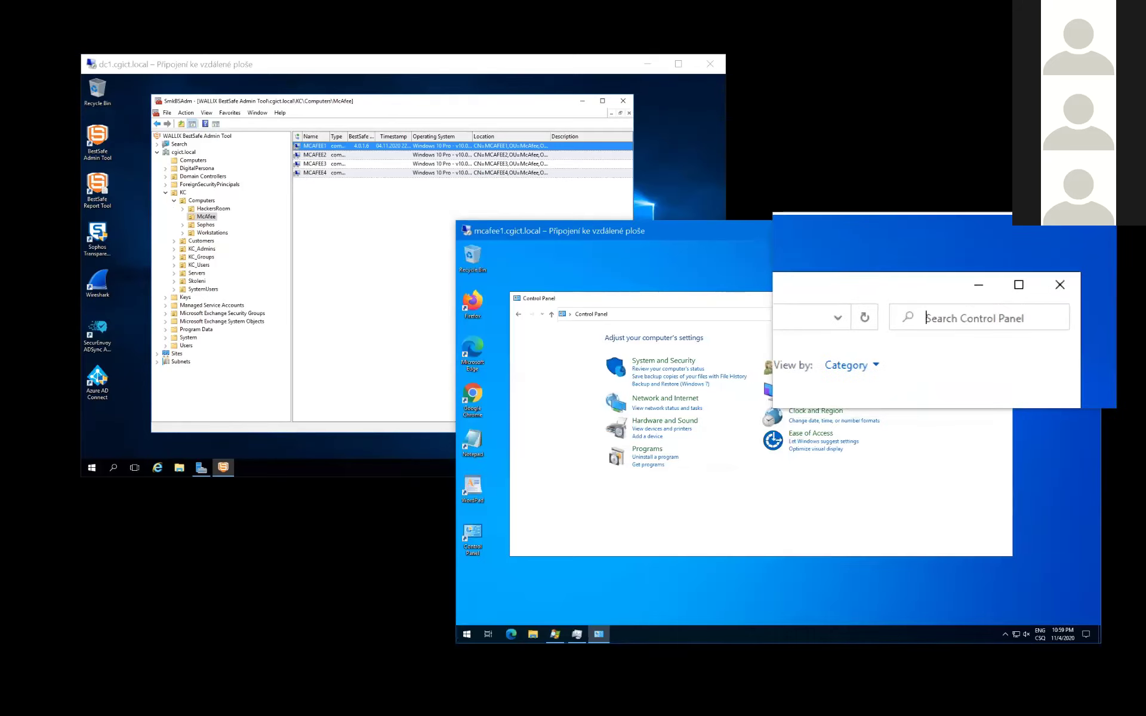
type("date")
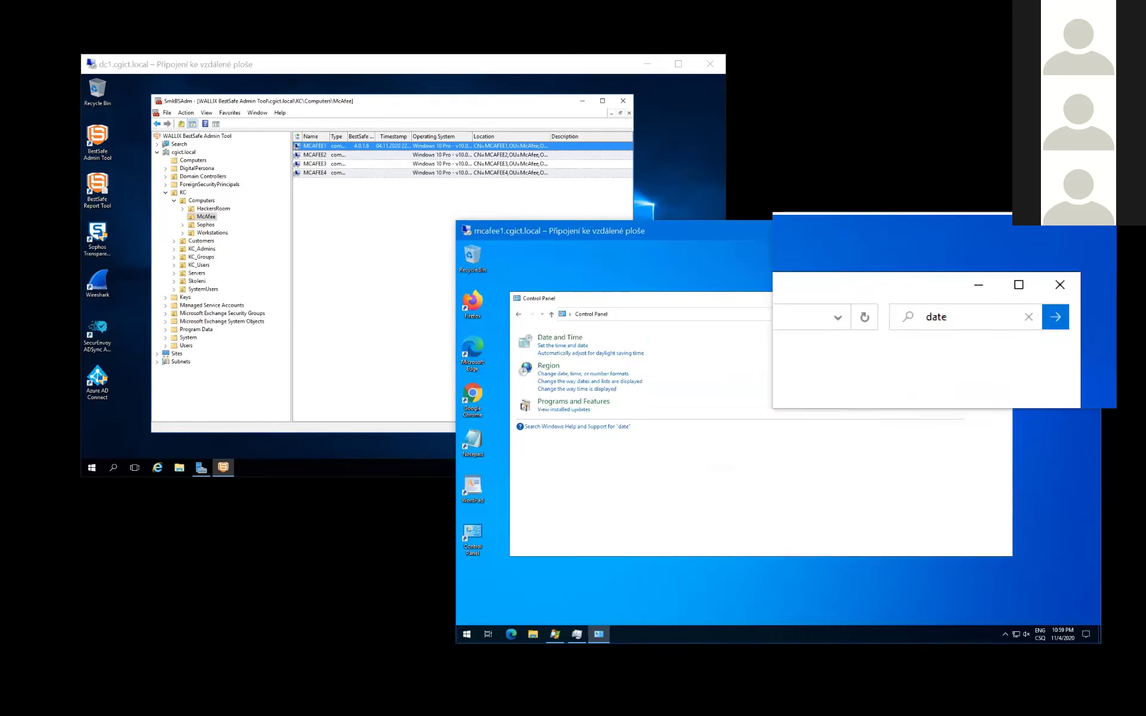
left_click(562, 341)
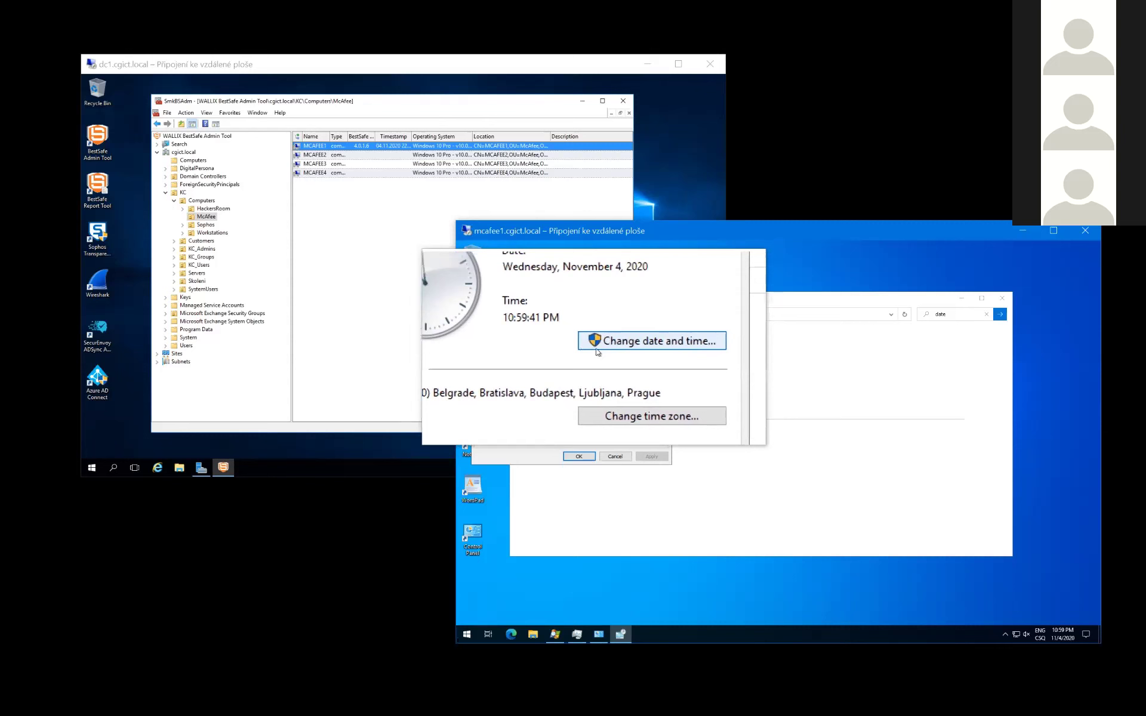
left_click(626, 348)
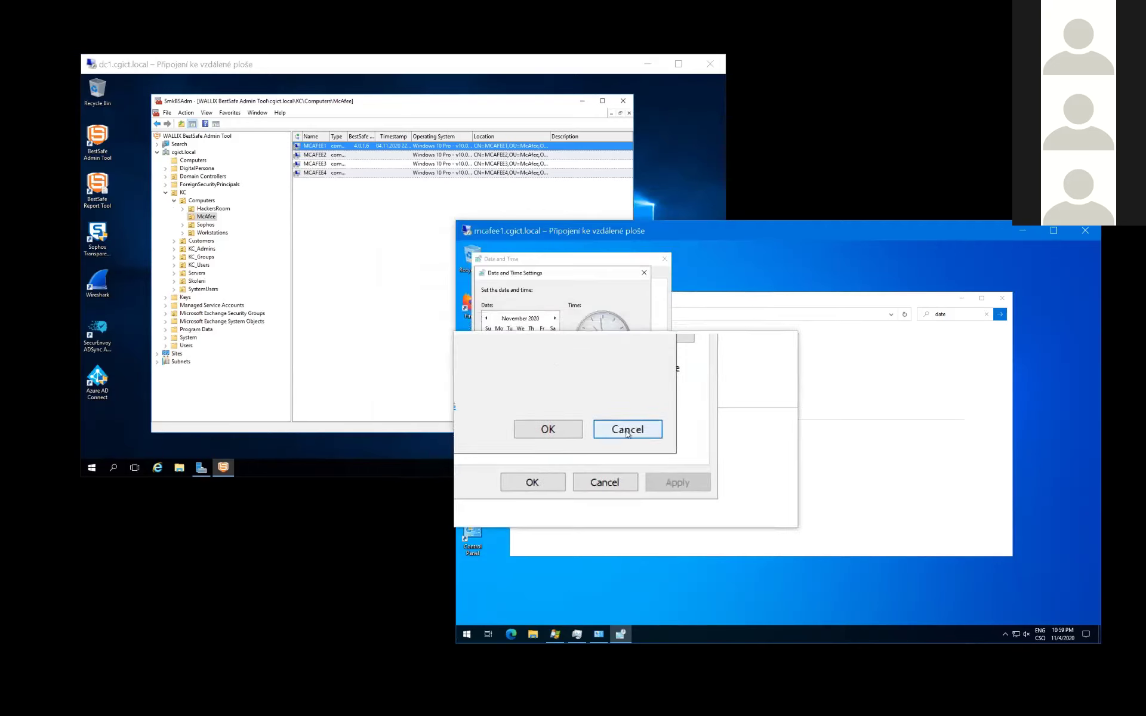
left_click(628, 431)
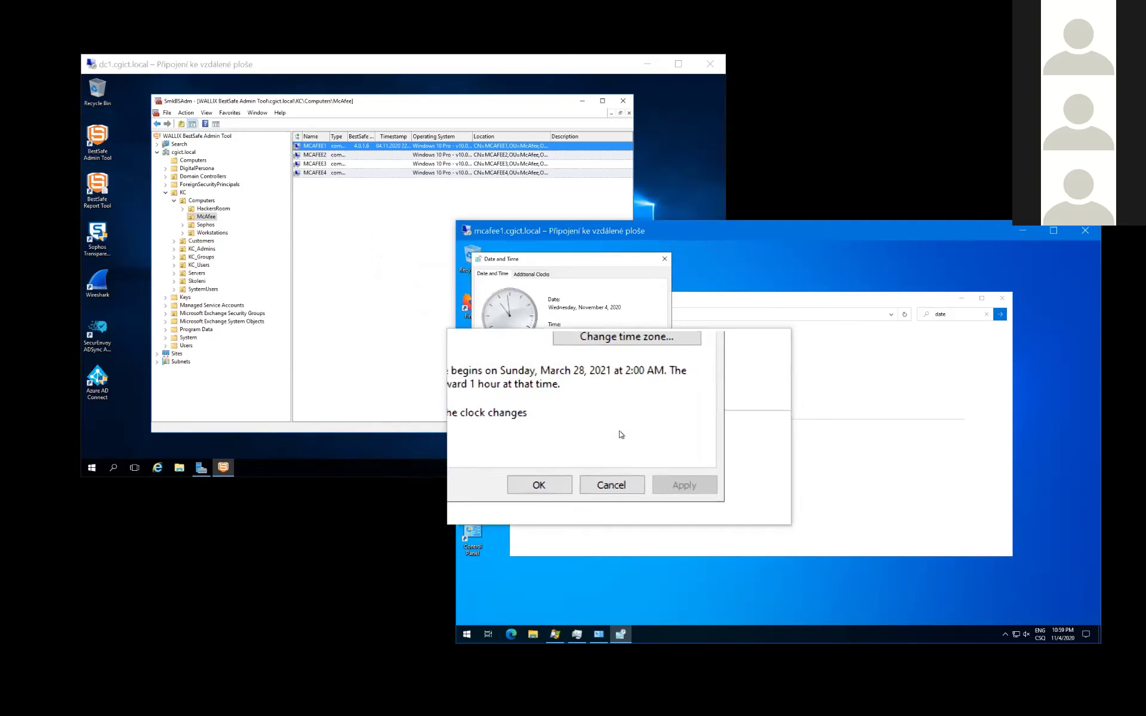
left_click(611, 469)
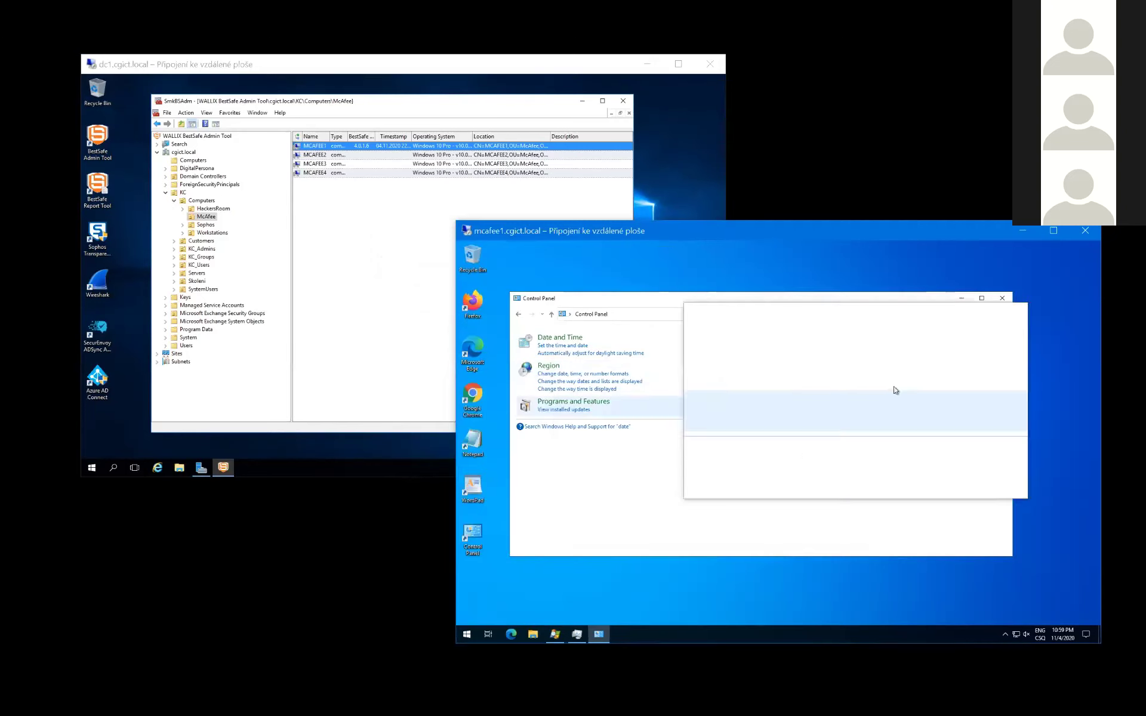
left_click(1005, 297)
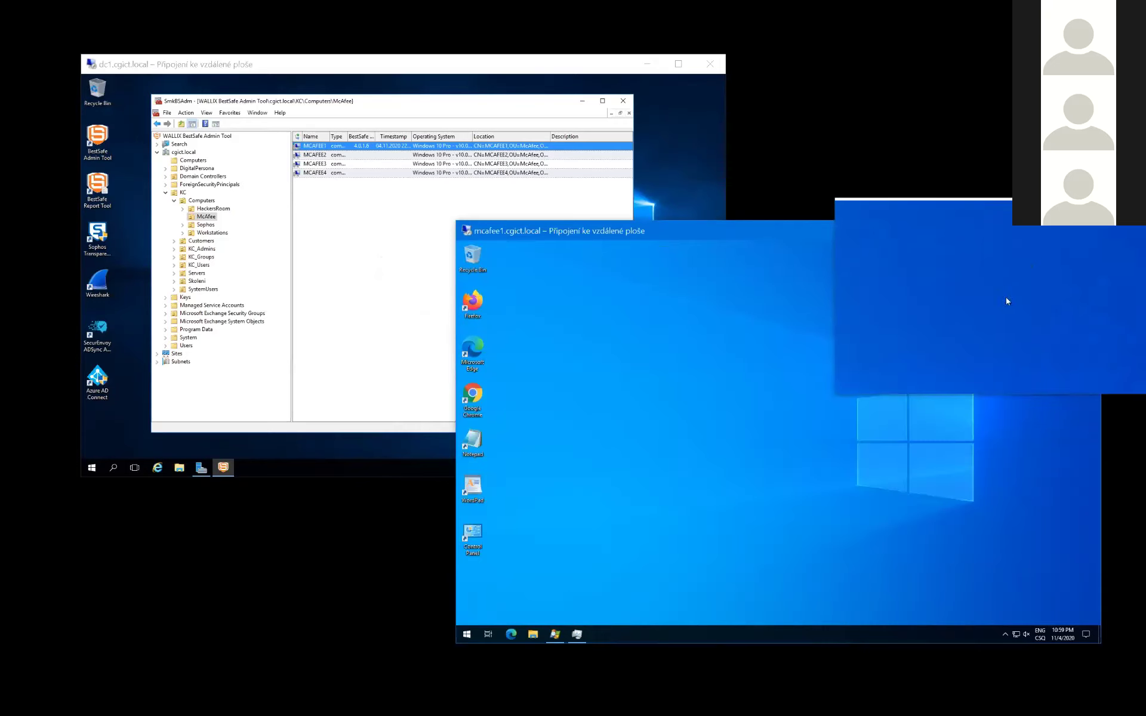
- Launch Notepad and WordPad from the mcafee1 desktop and bring the Notepad window to the front
double_click(481, 445)
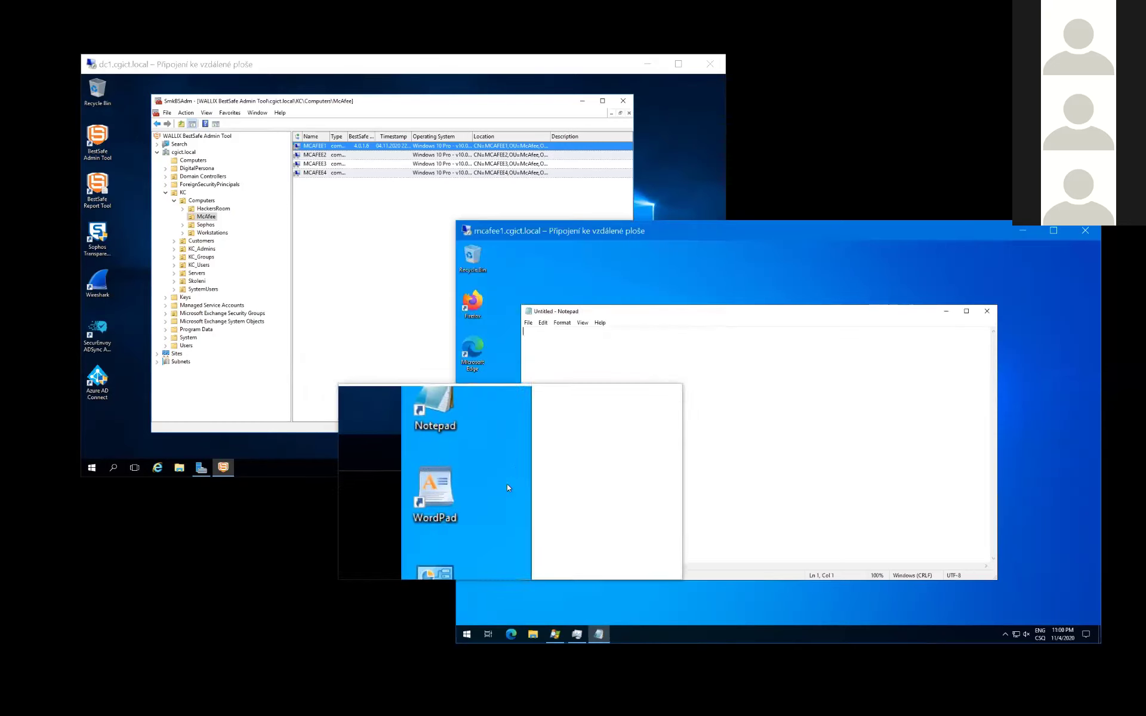
left_click(476, 488)
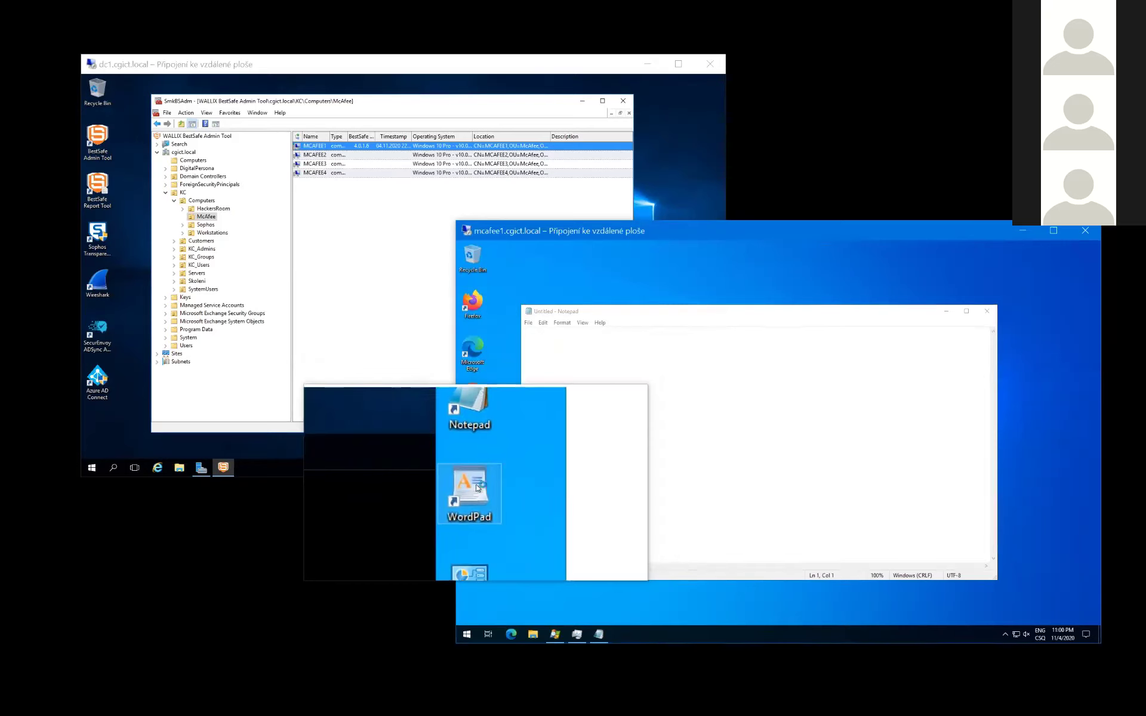
double_click(476, 487)
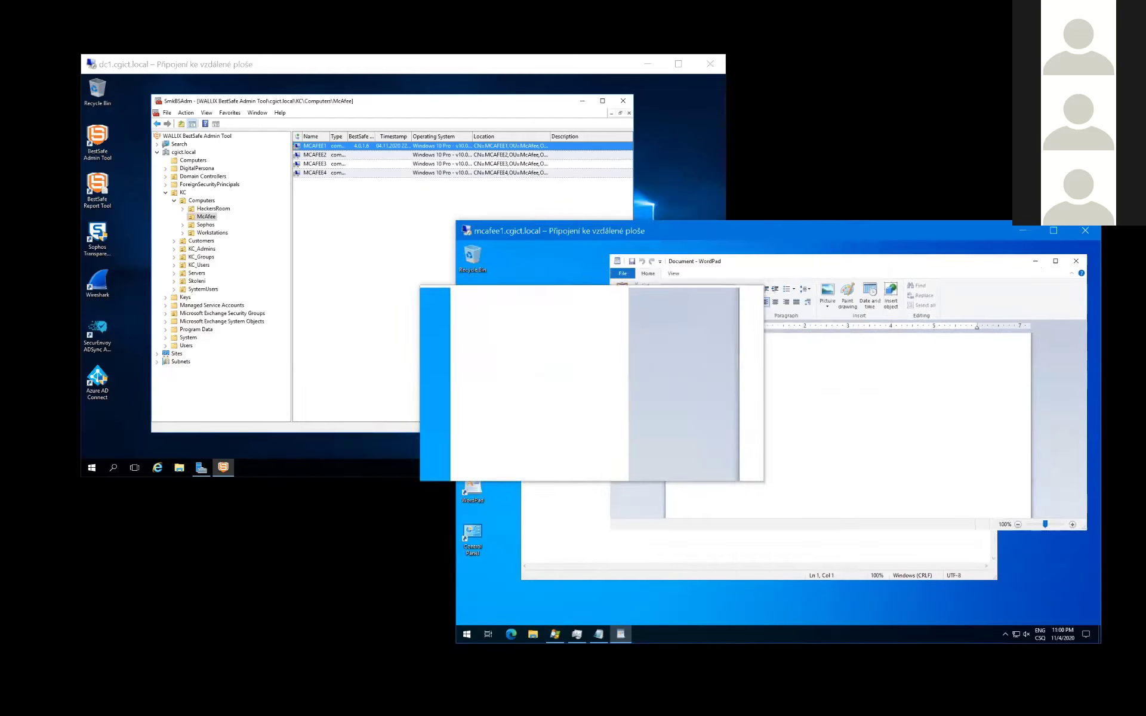
left_click(587, 315)
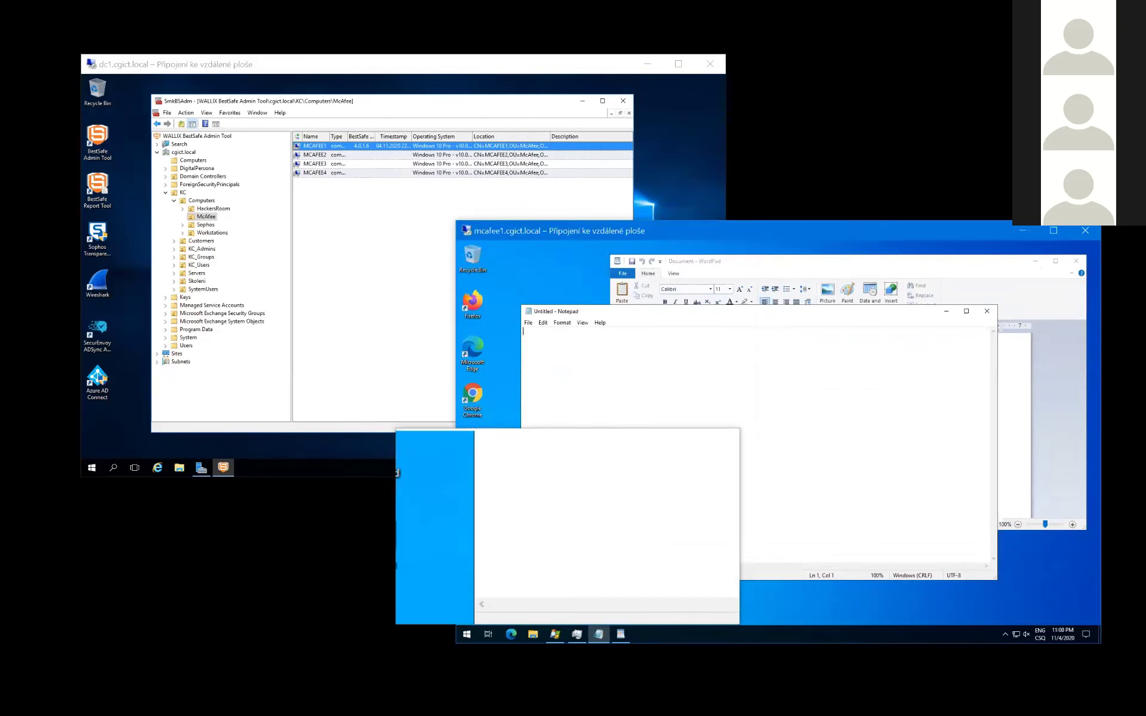
- In Process Explorer, open the security properties of notepad.exe and move them aside to keep the process list visible
left_click(551, 636)
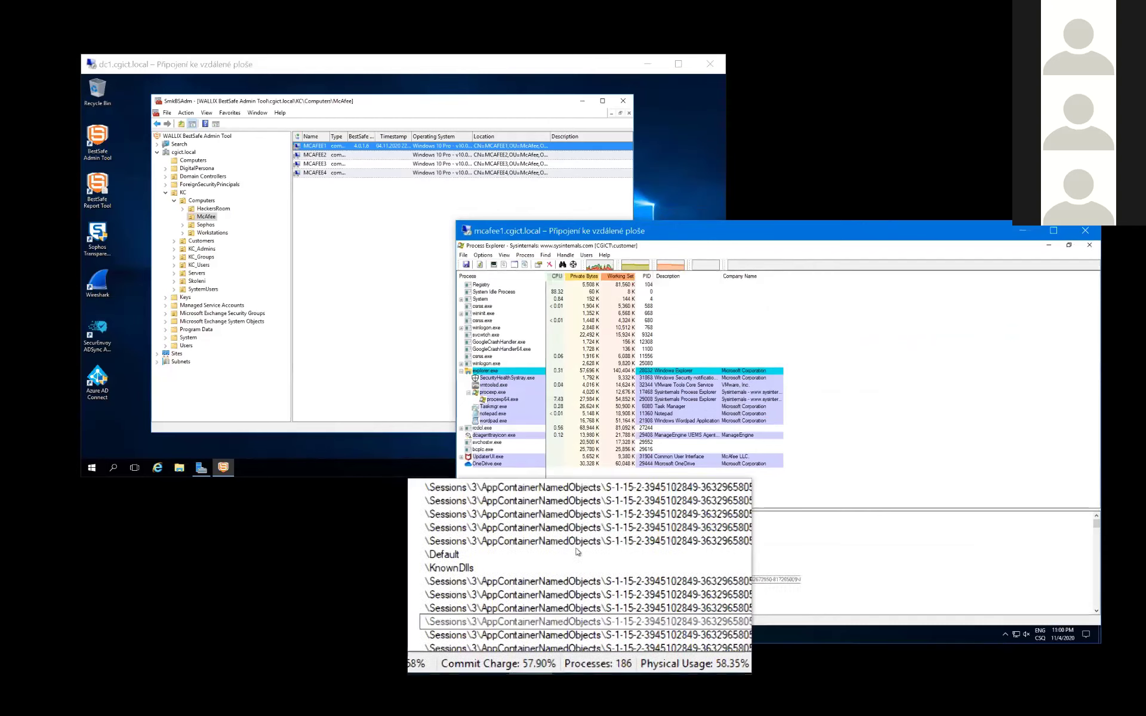
right_click(491, 415)
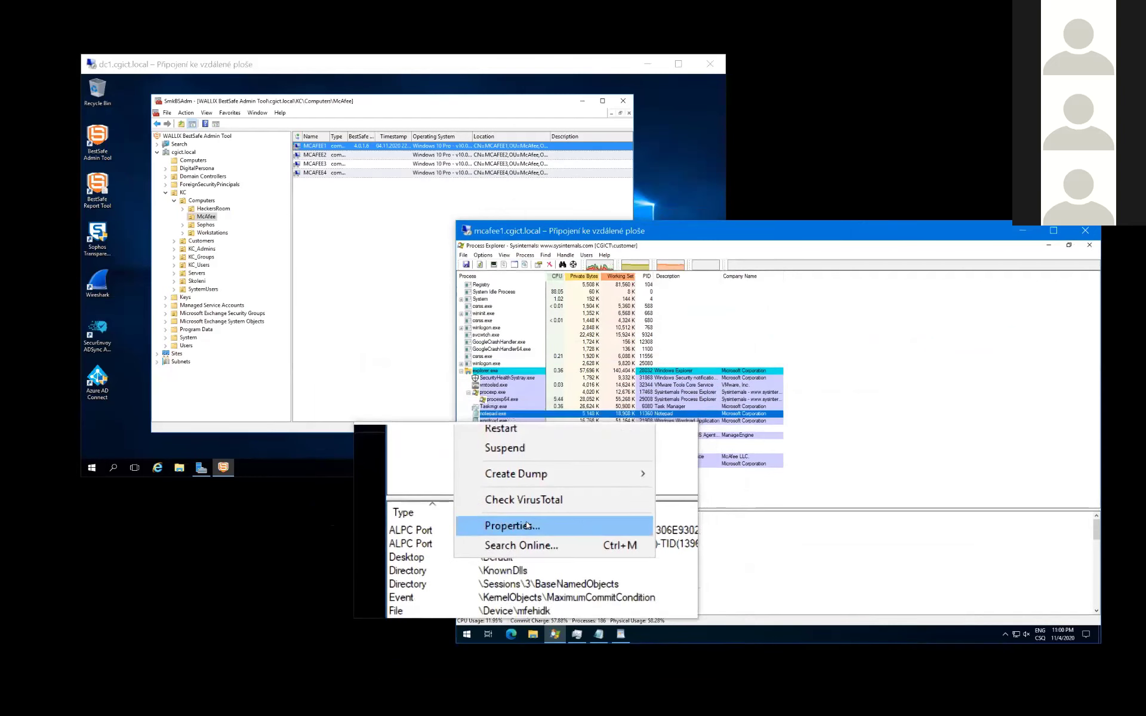
left_click(527, 525)
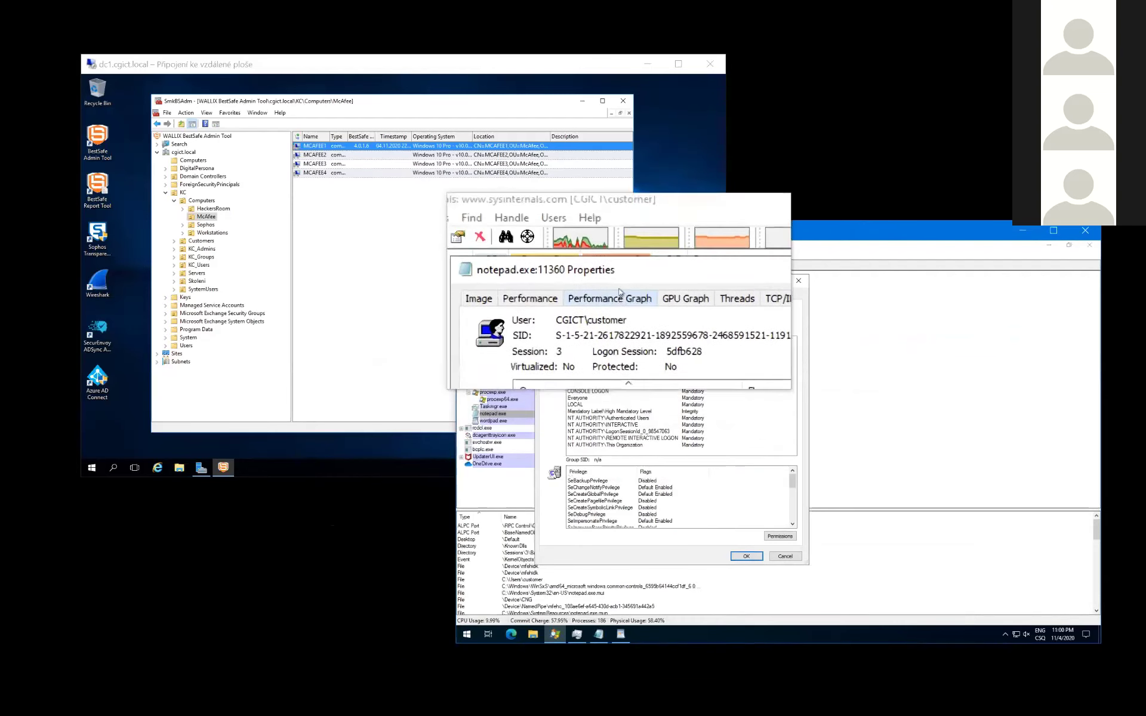
left_click_drag(629, 286, 884, 303)
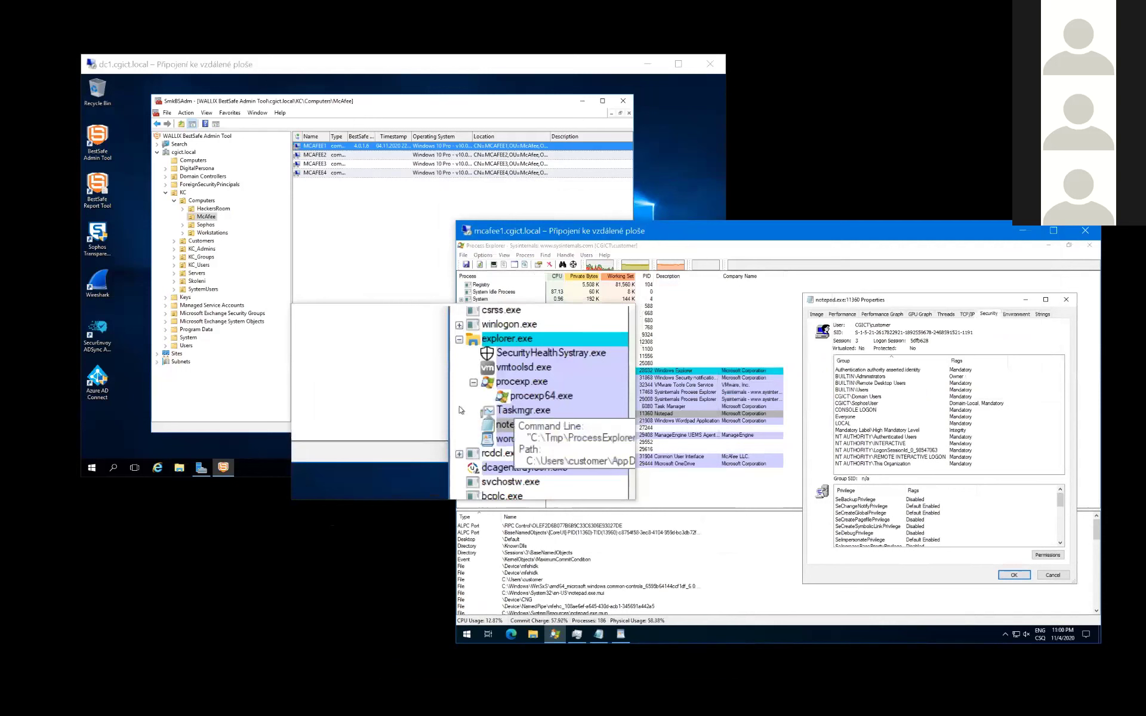
- Open the security properties of wordpad.exe and place them beside Notepad's to compare group memberships and privileges
right_click(493, 424)
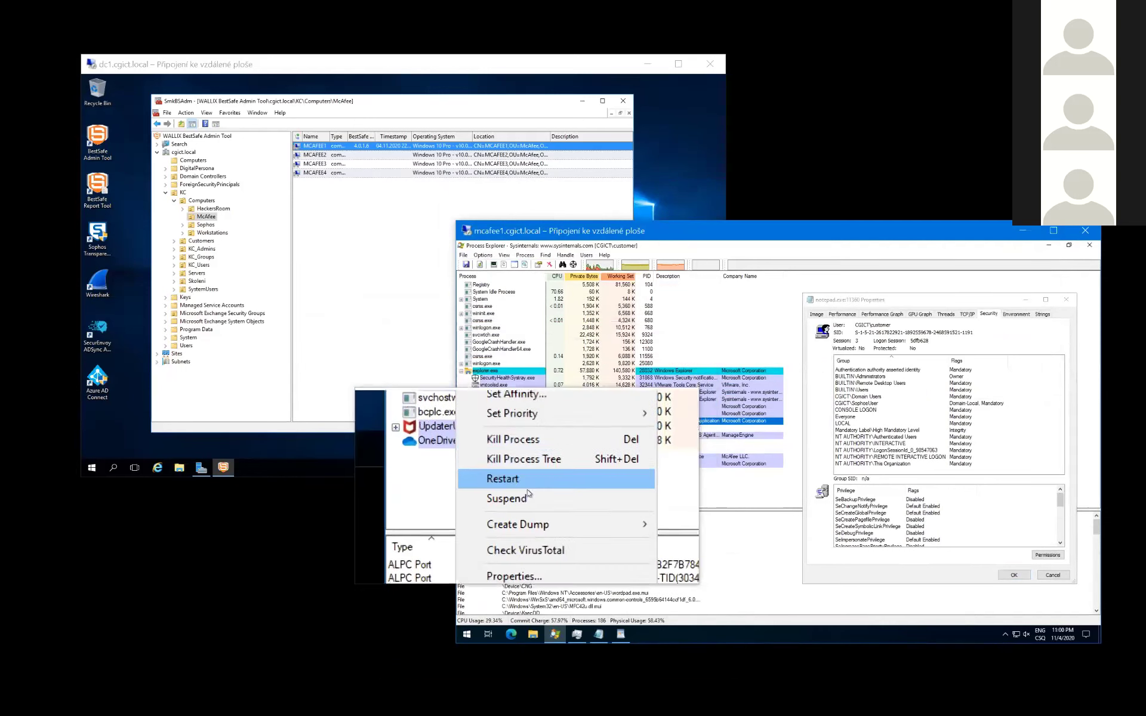
left_click(525, 534)
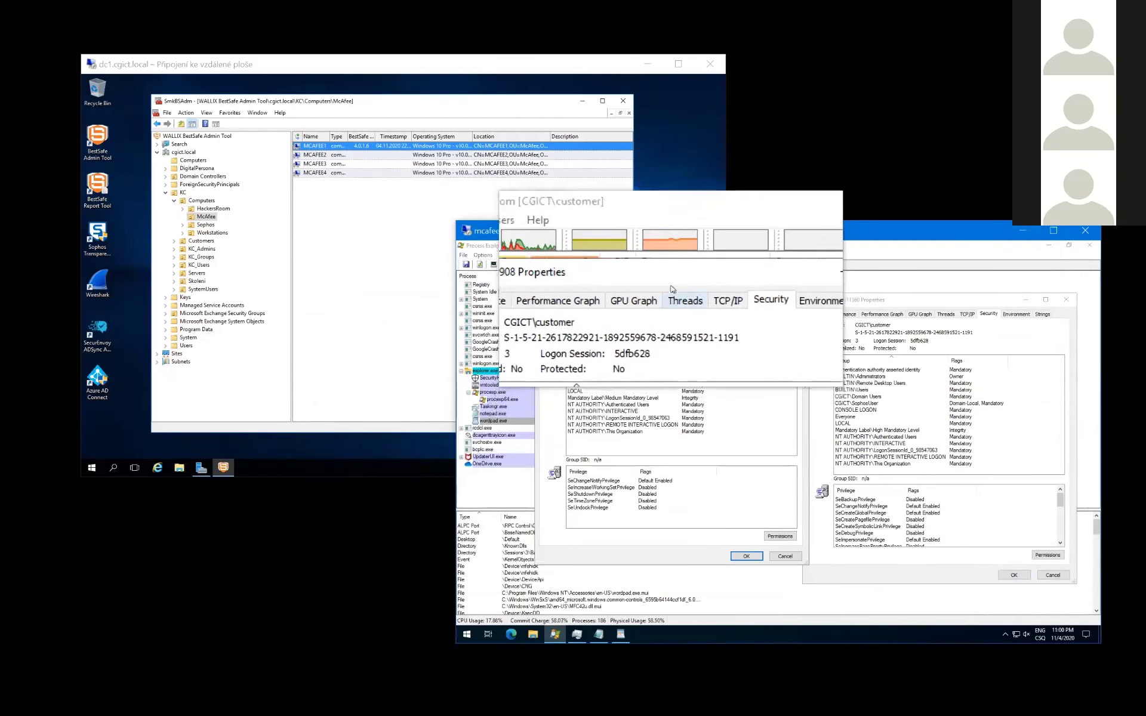
left_click_drag(656, 280, 649, 304)
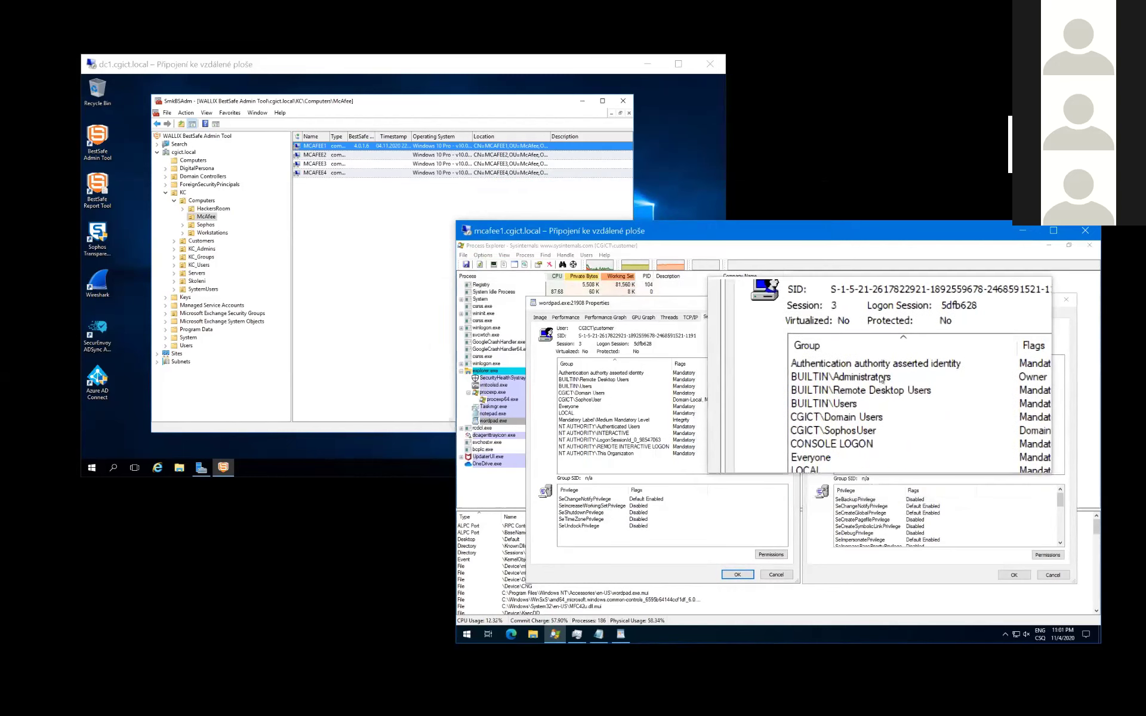
- Switch to the Webex-final-02112021.pptx slide show in PowerPoint and advance from the architecture slide to the following slide
mouse_move(519, 192)
key("super+Tab")
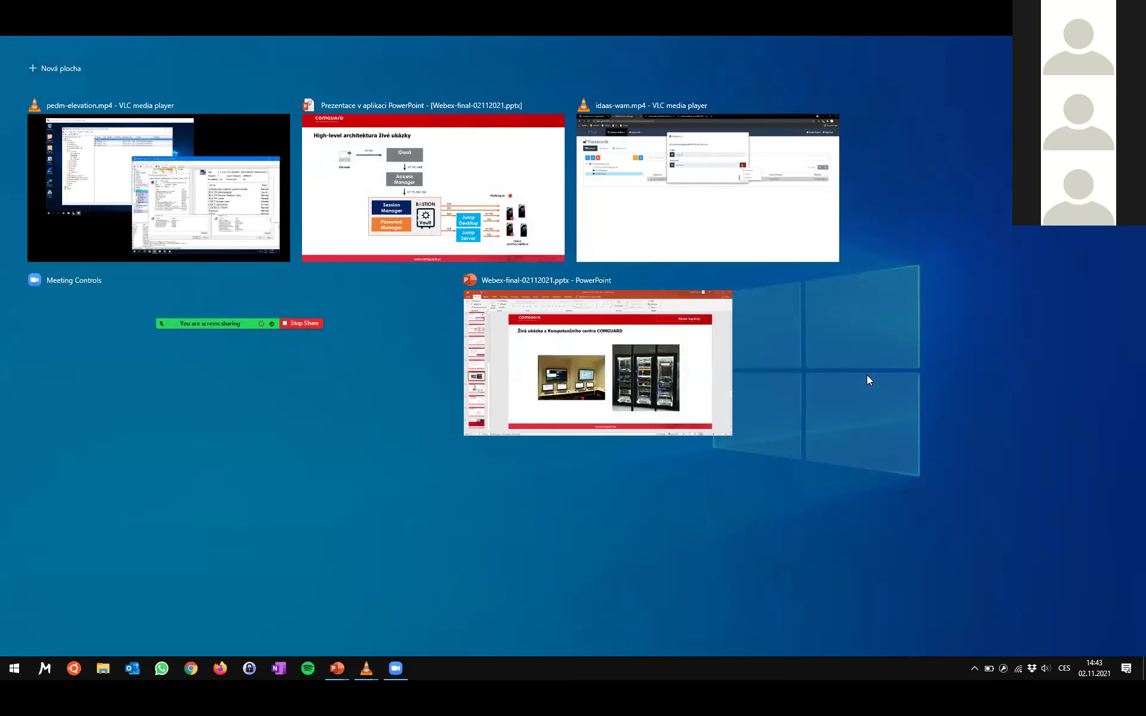
left_click(433, 185)
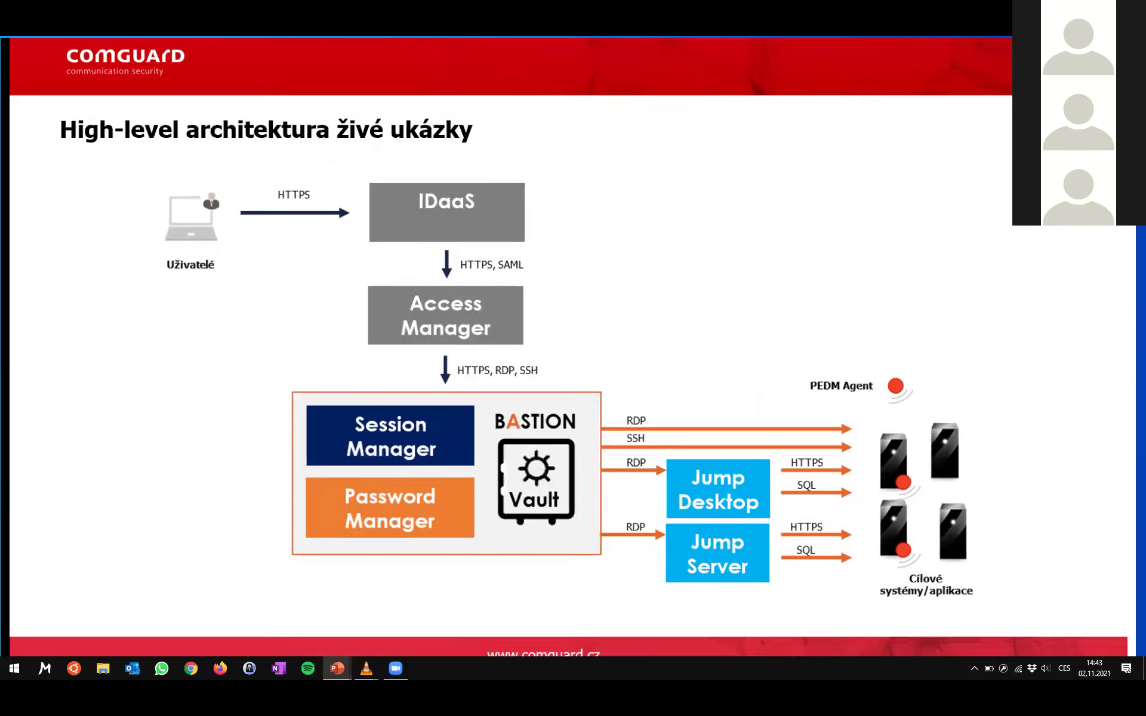
key("Right")
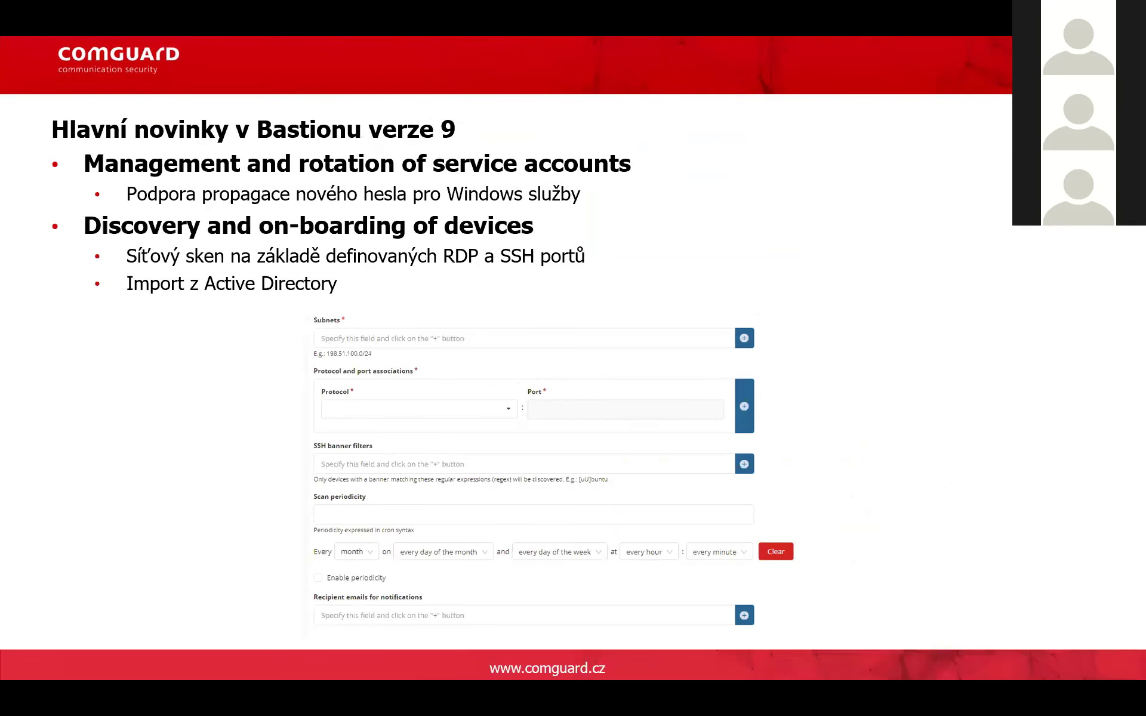